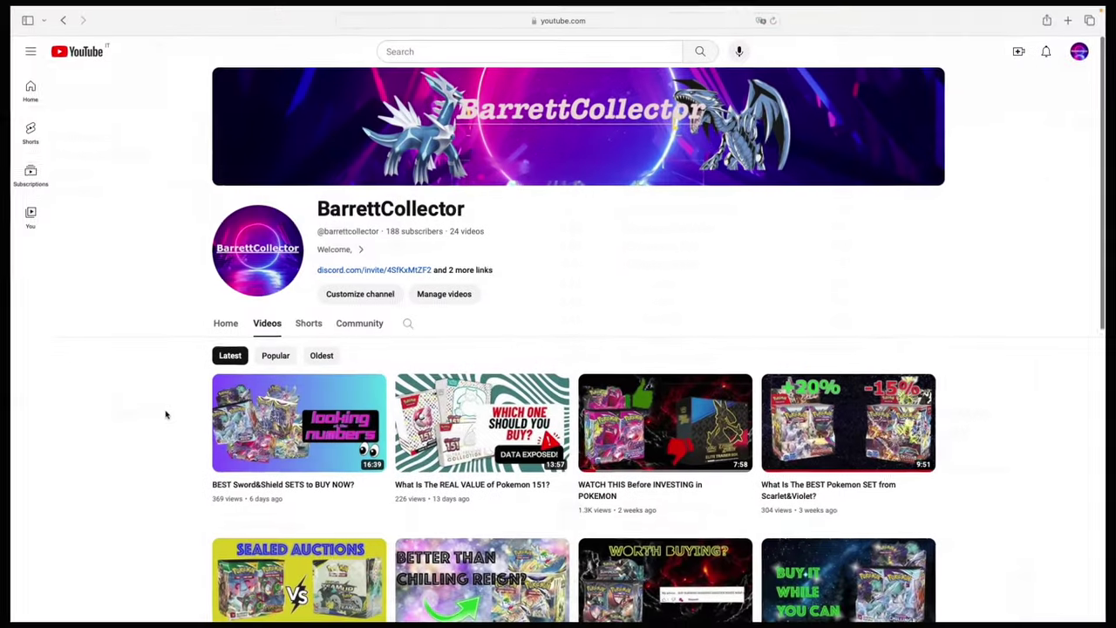
- Browse the BarrettCollector channel's list of latest videos
scroll(162, 416, "down", 1)
scroll(158, 417, "down", 3)
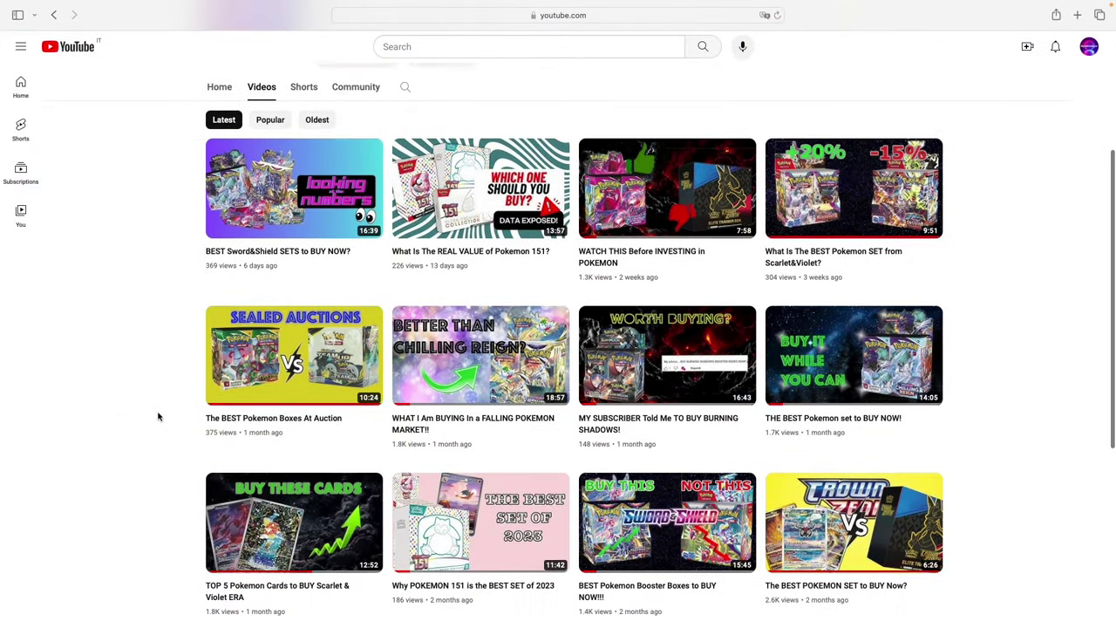
scroll(158, 416, "up", 1)
scroll(158, 416, "down", 2)
scroll(158, 416, "down", 5)
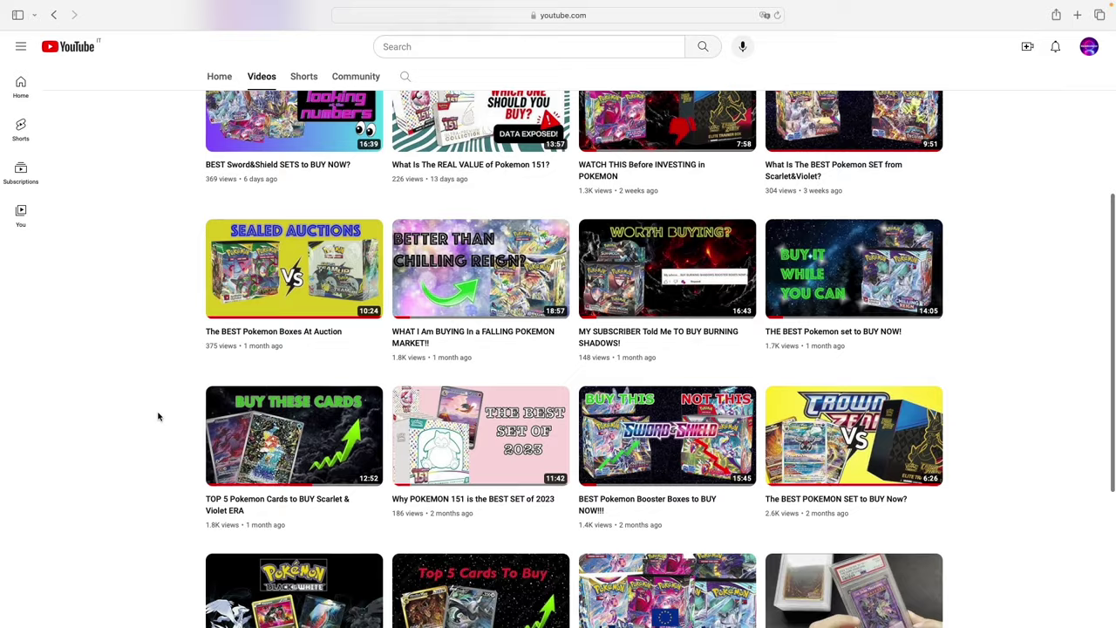
scroll(158, 417, "up", 6)
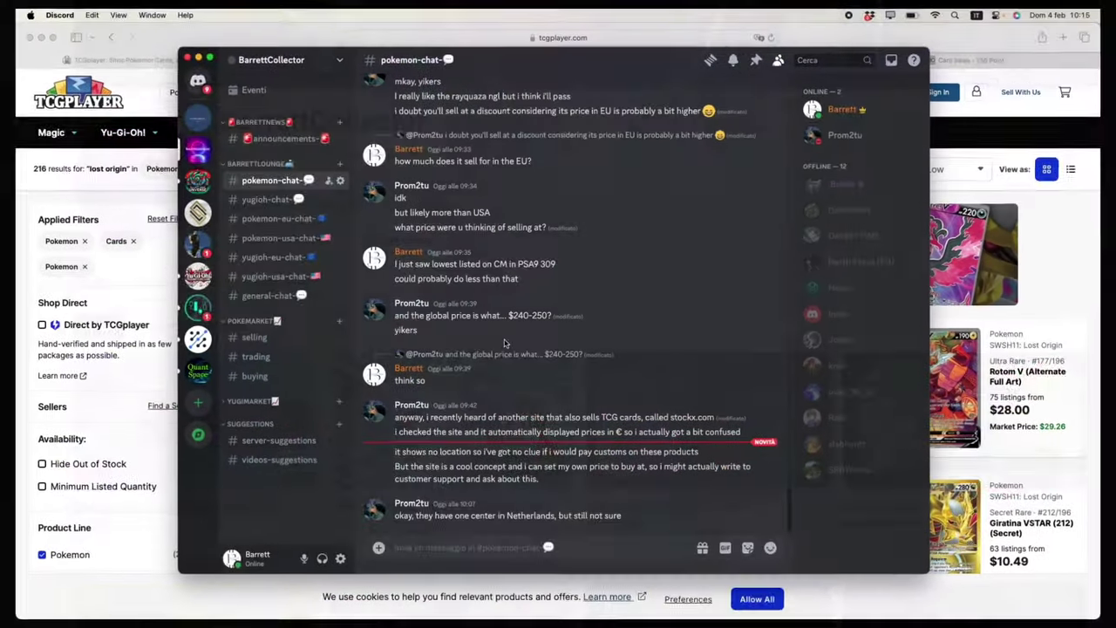
- Read back through the earlier messages in the BarrettCollector Discord server's pokemon-chat channel
scroll(502, 345, "up", 3)
scroll(502, 344, "up", 3)
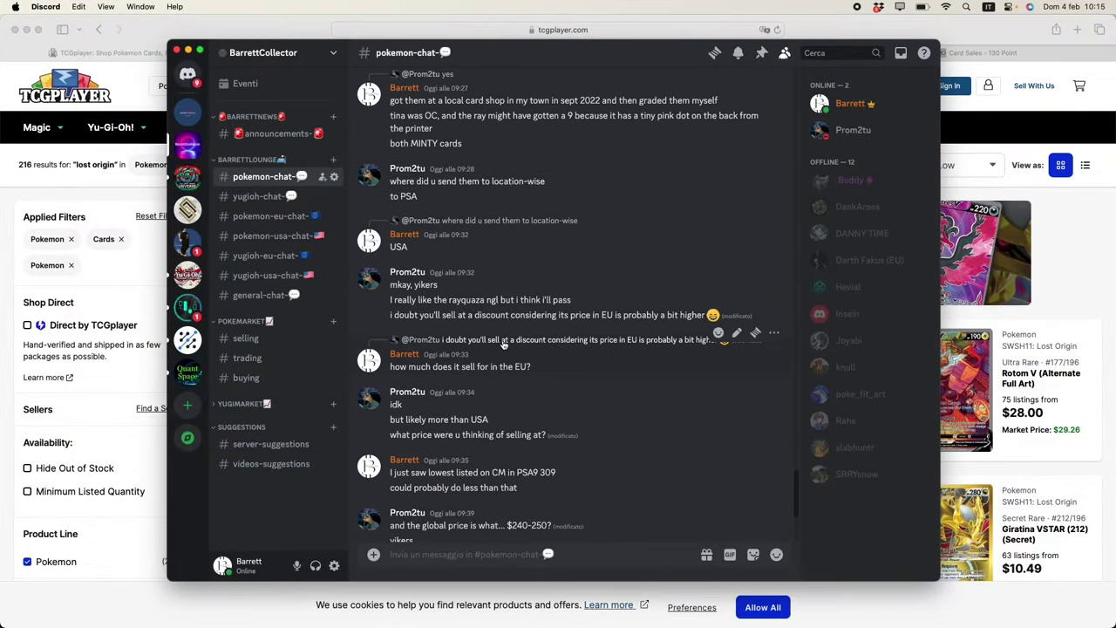
scroll(479, 320, "up", 3)
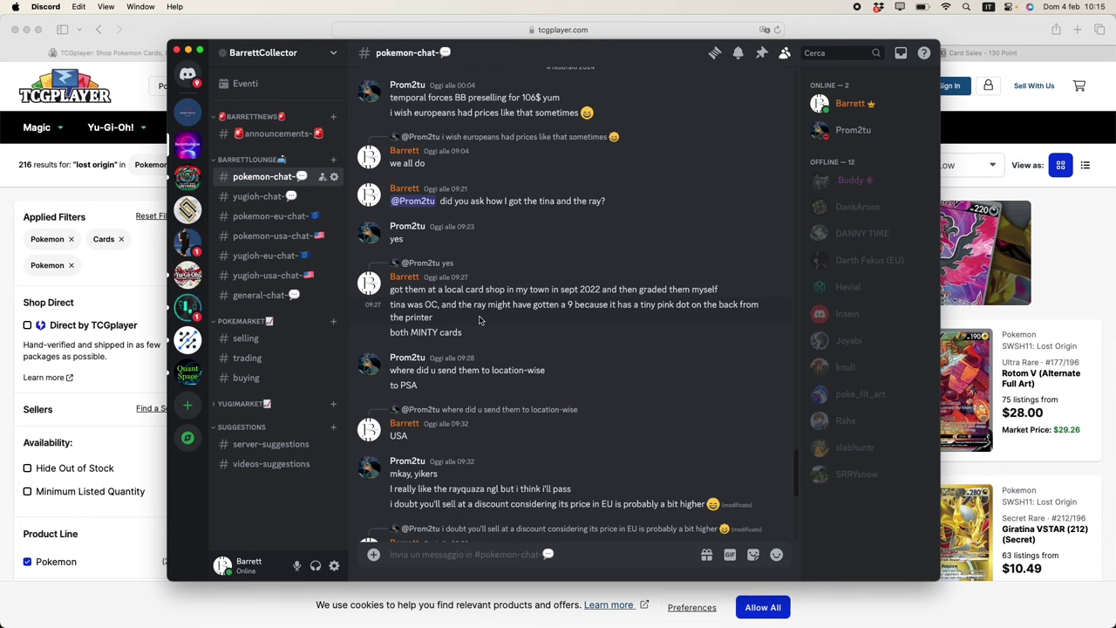
scroll(478, 320, "up", 9)
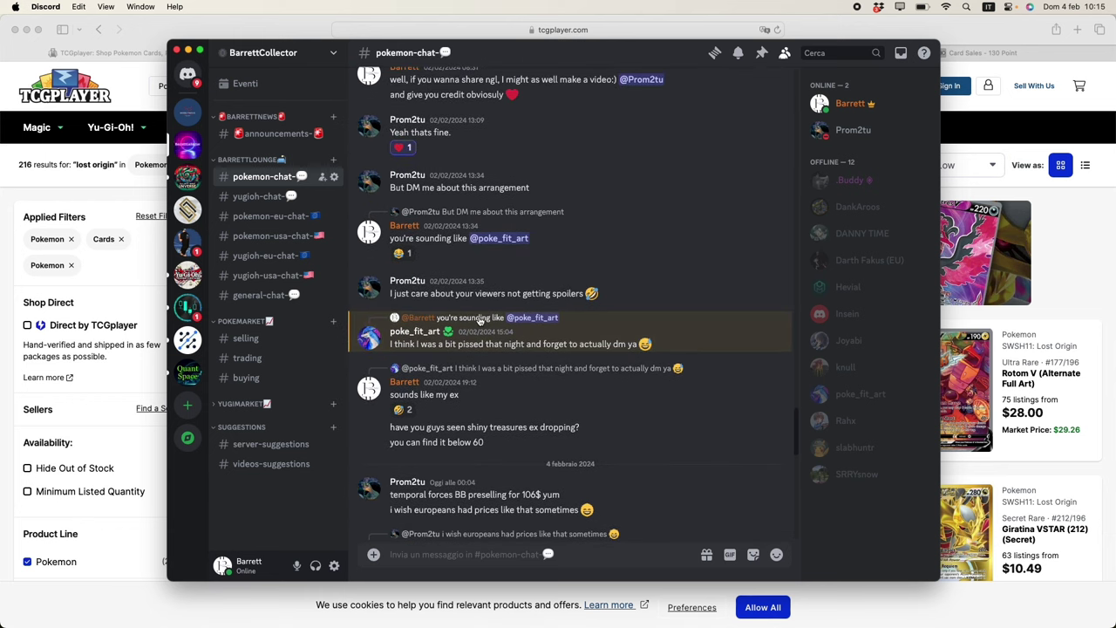
scroll(475, 318, "up", 6)
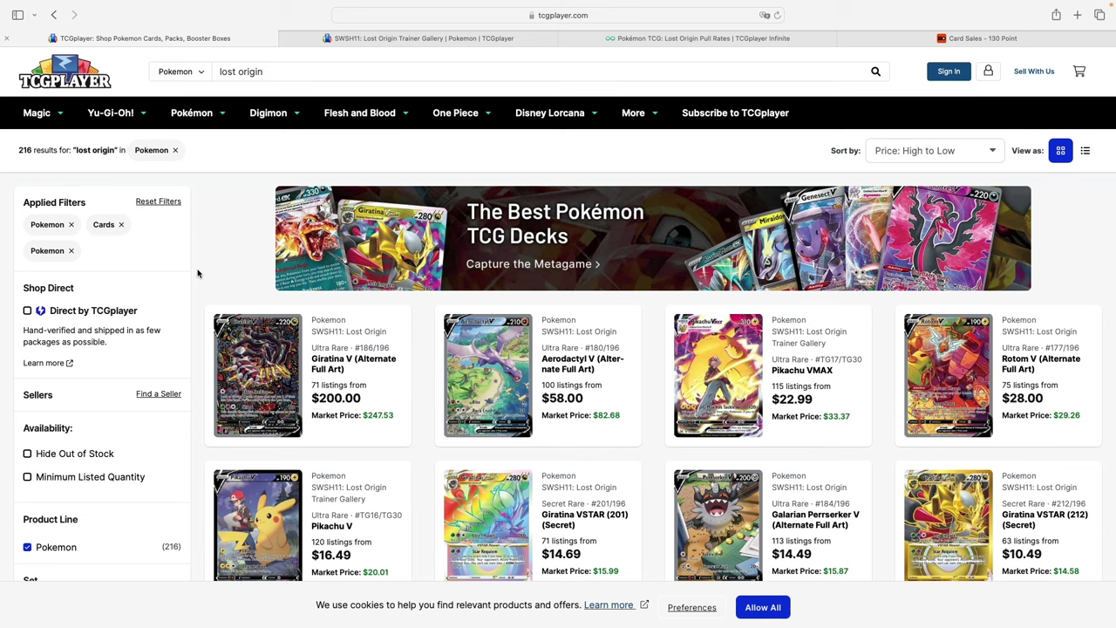
- Review the Lost Origin card prices on TCGplayer and check the Lost Origin pull rates article, returning to the card listings
scroll(198, 273, "down", 1)
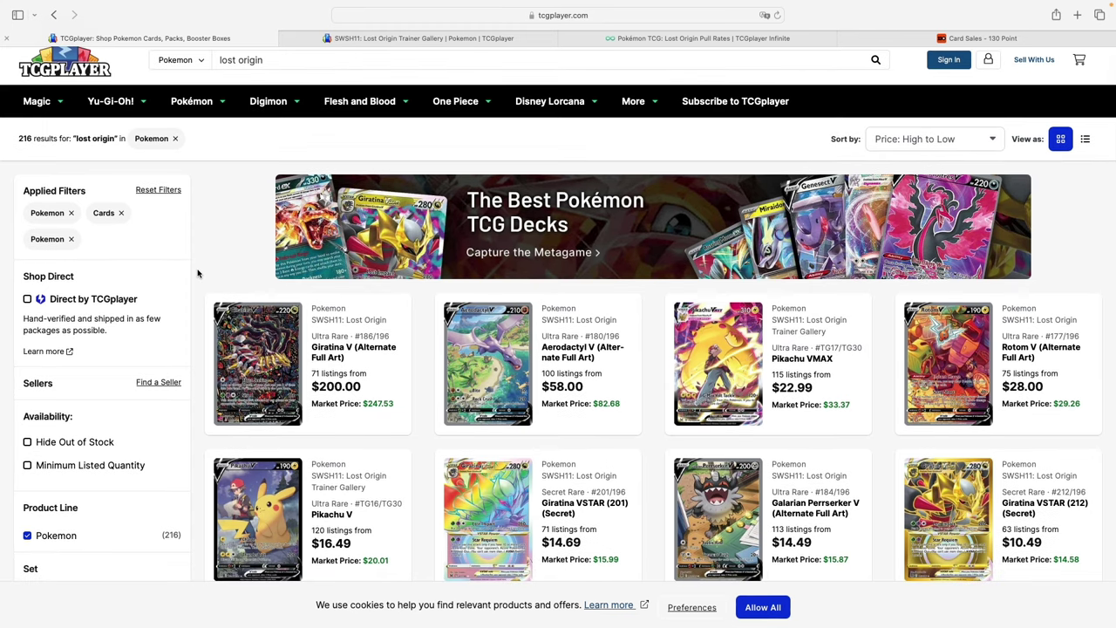
scroll(198, 272, "down", 2)
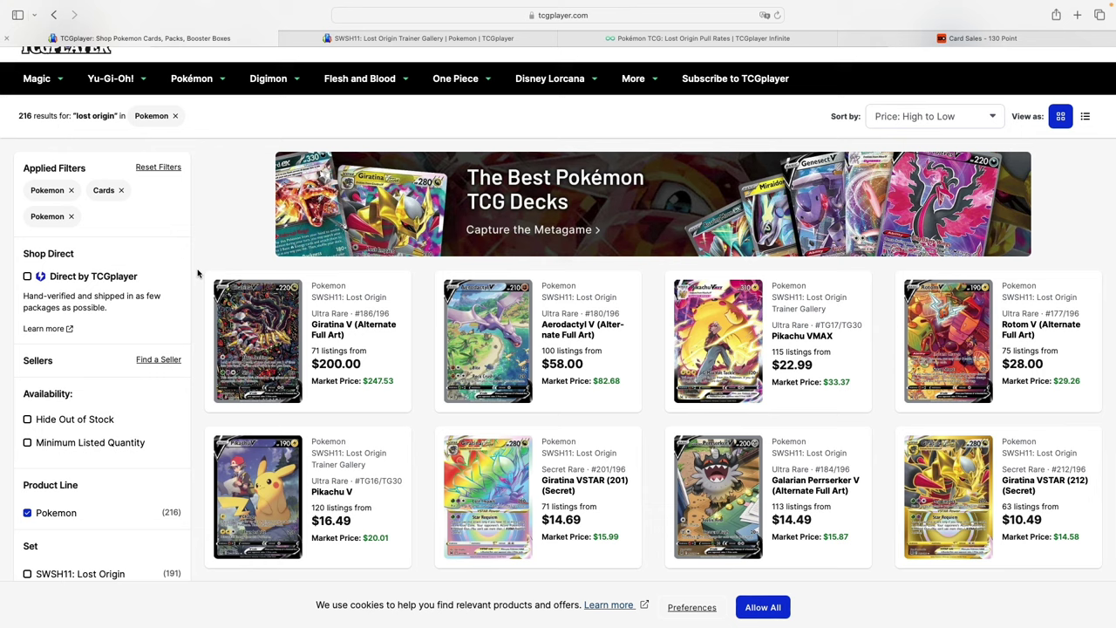
scroll(198, 273, "down", 1)
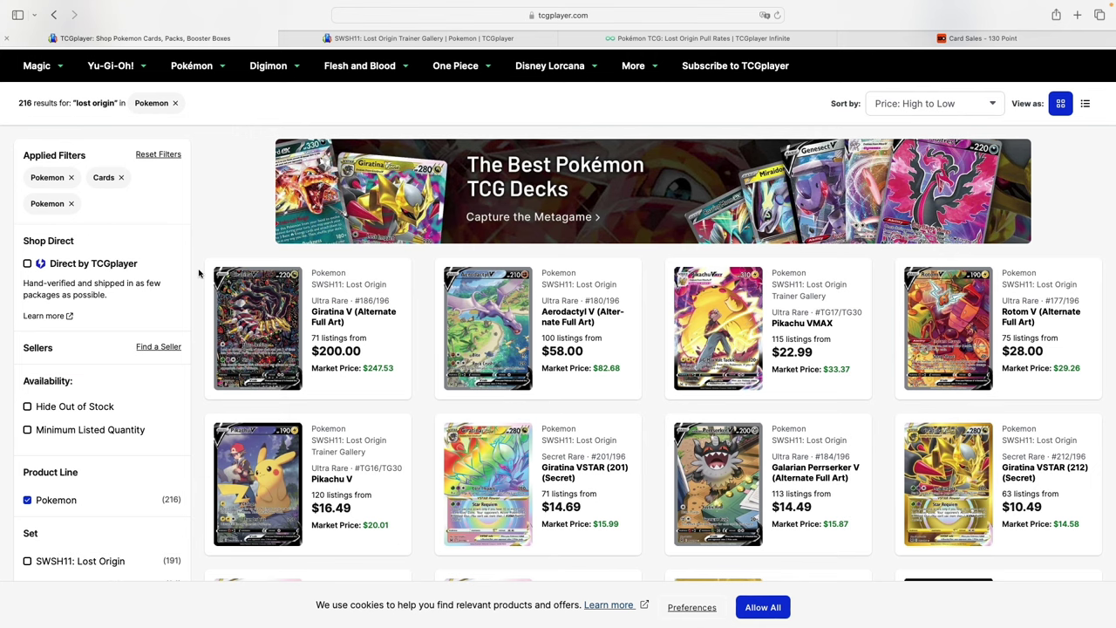
left_click(633, 39)
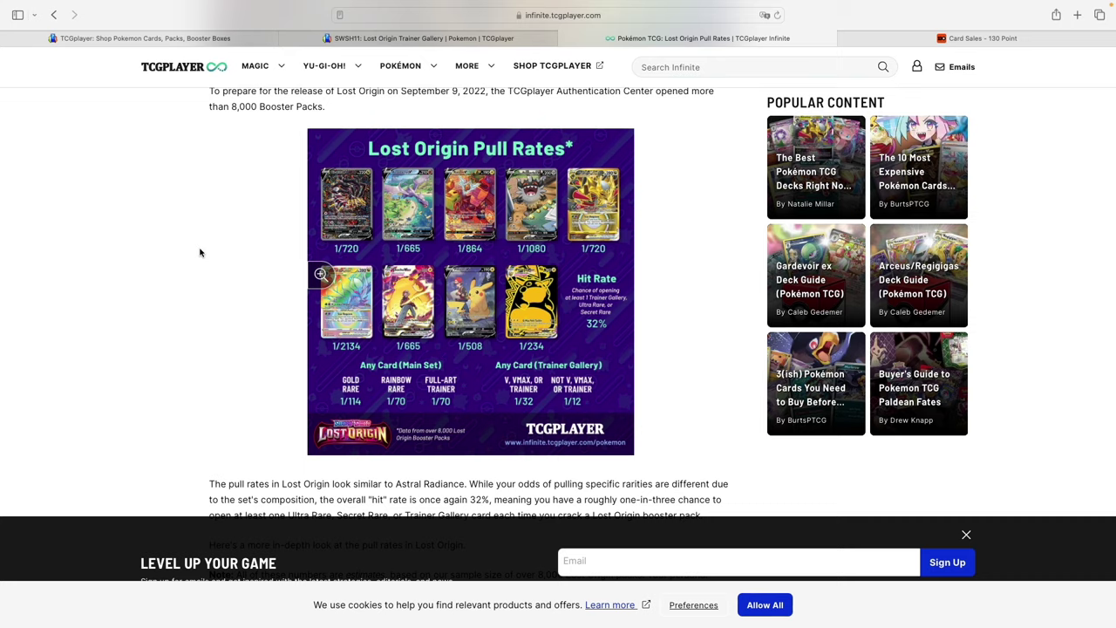
left_click(143, 39)
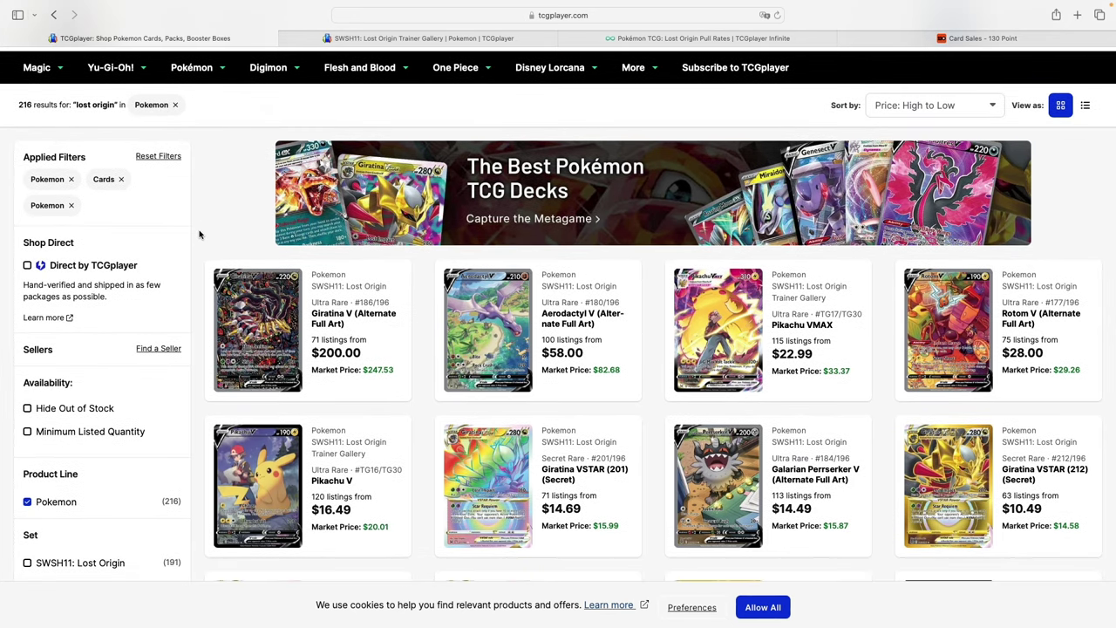
- Switch to the 4Barrett workbook in Excel and go through the card category headings in row 1, from full art Pokemon V to TG gold-and-black VMAX
key("super+Tab")
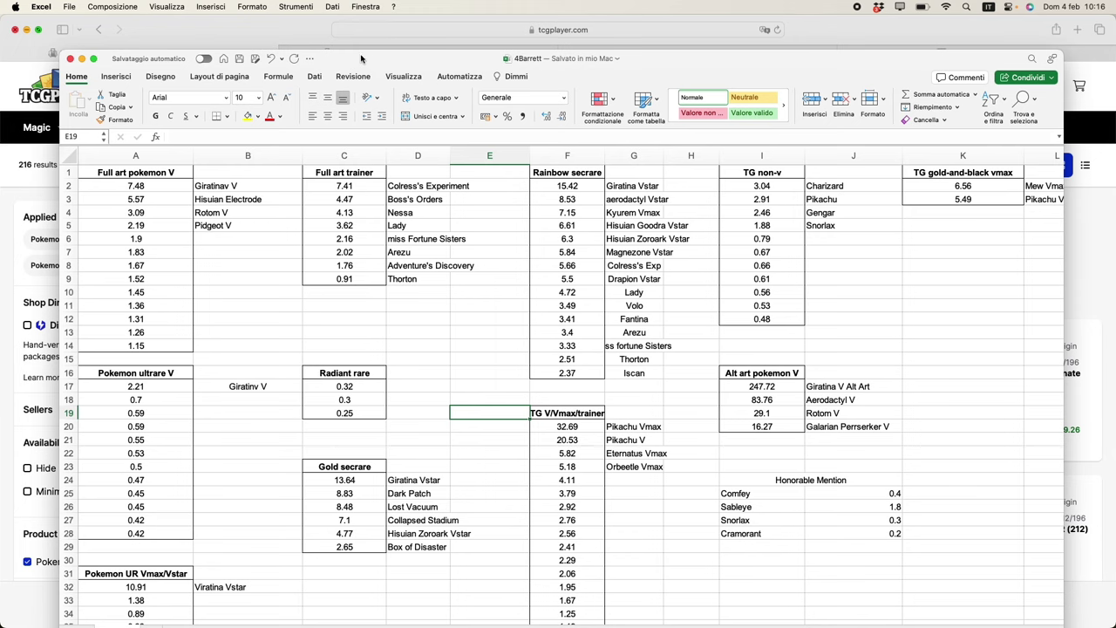
left_click_drag(367, 66, 352, 29)
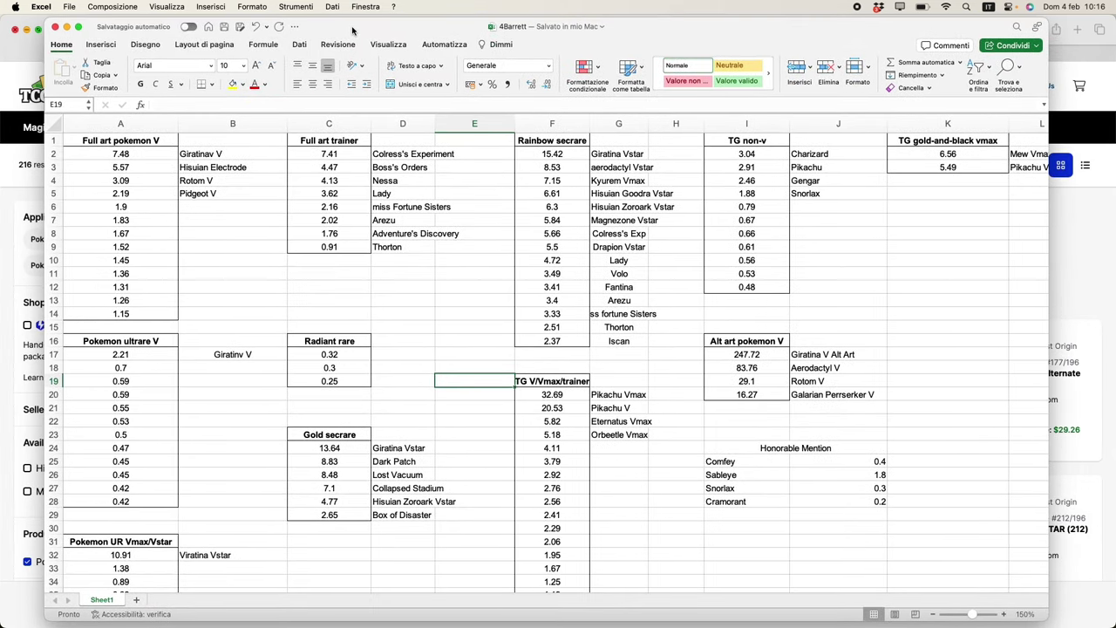
left_click(123, 141)
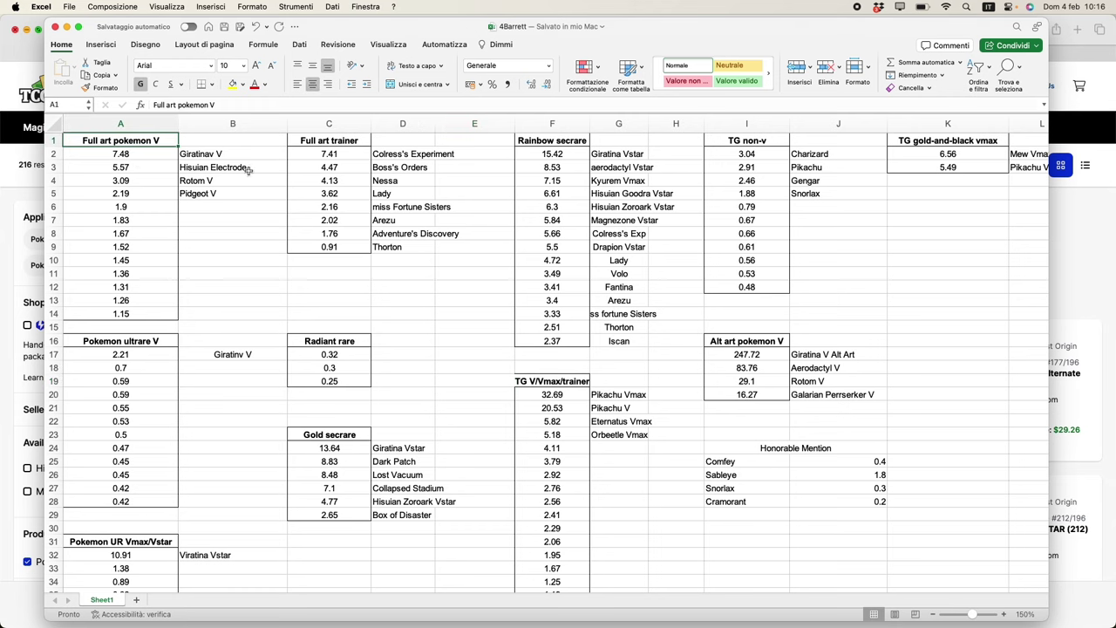
left_click(297, 142)
left_click(533, 144)
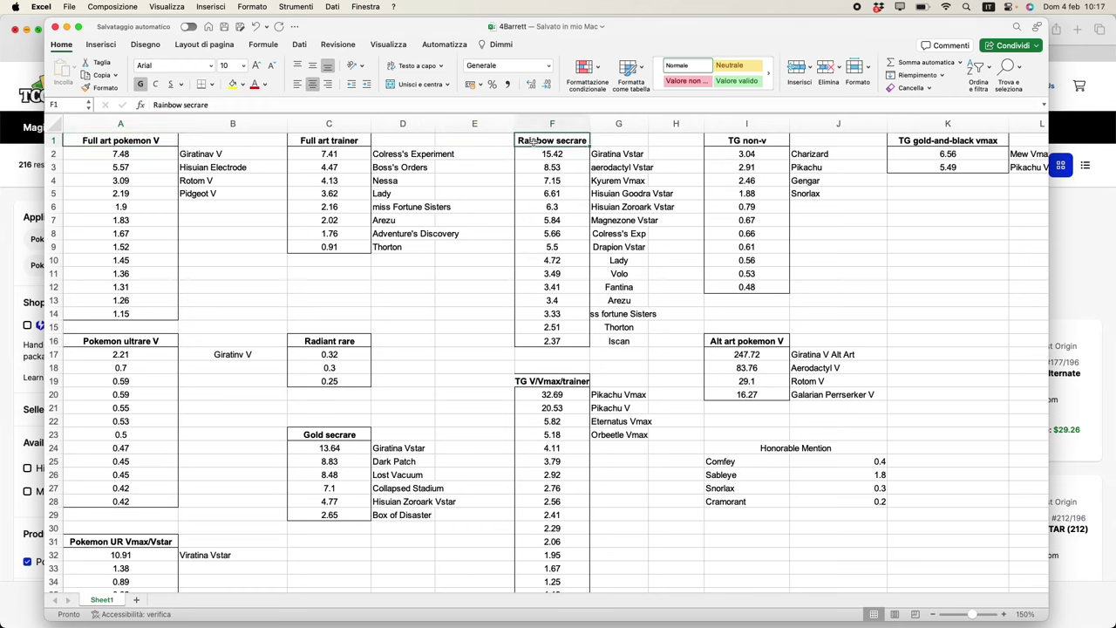
left_click(727, 143)
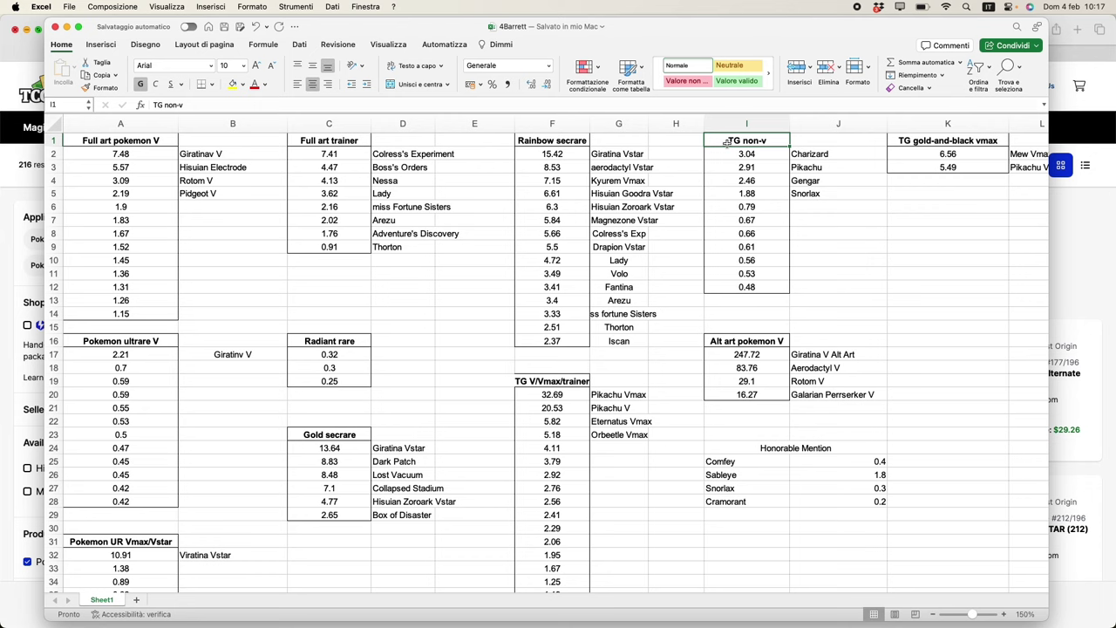
left_click(945, 145)
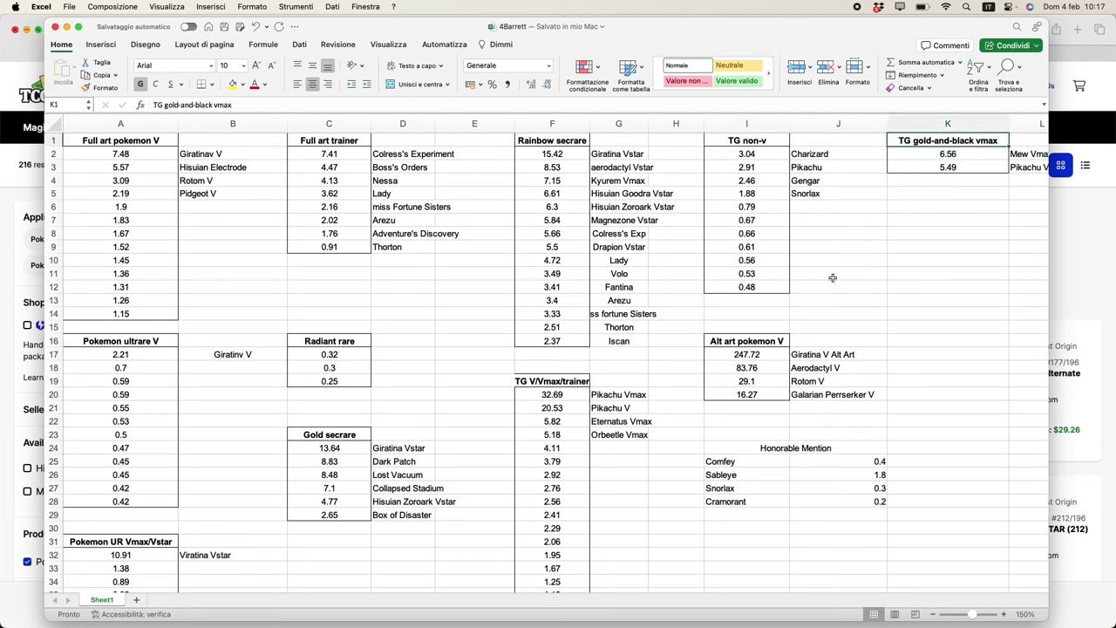
- Go through the lower price table headings: ultra rare V, radiant rare, UR Vmax/Vstar, gold secret rare, TG V/Vmax/trainer and alt art V
left_click(96, 341)
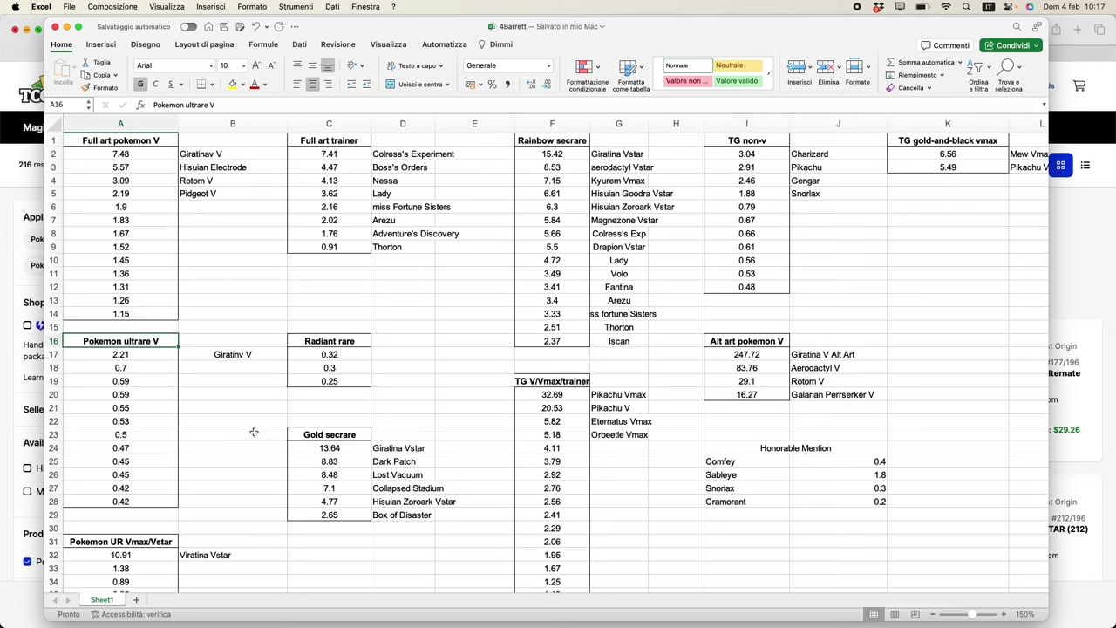
left_click(312, 345)
scroll(85, 471, "down", 3)
left_click(85, 471)
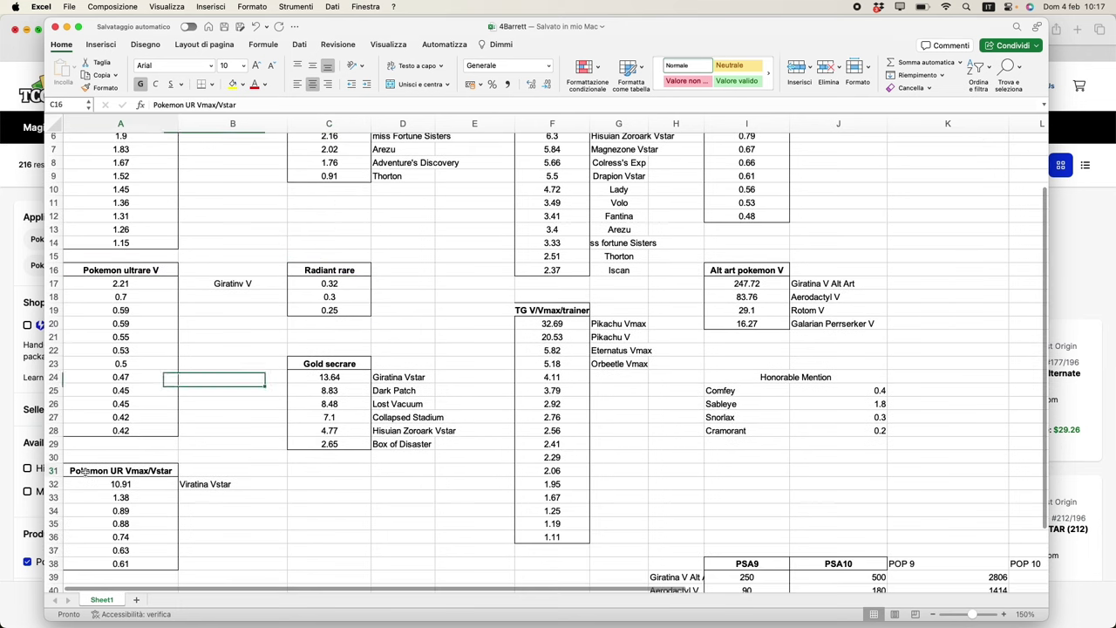
left_click(308, 366)
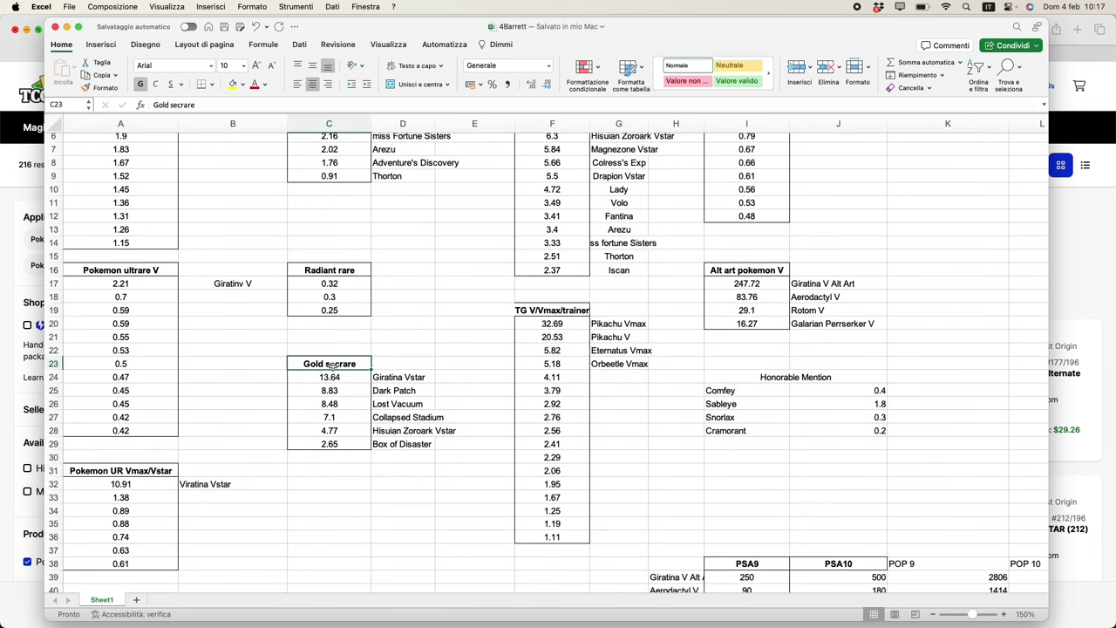
left_click(556, 310)
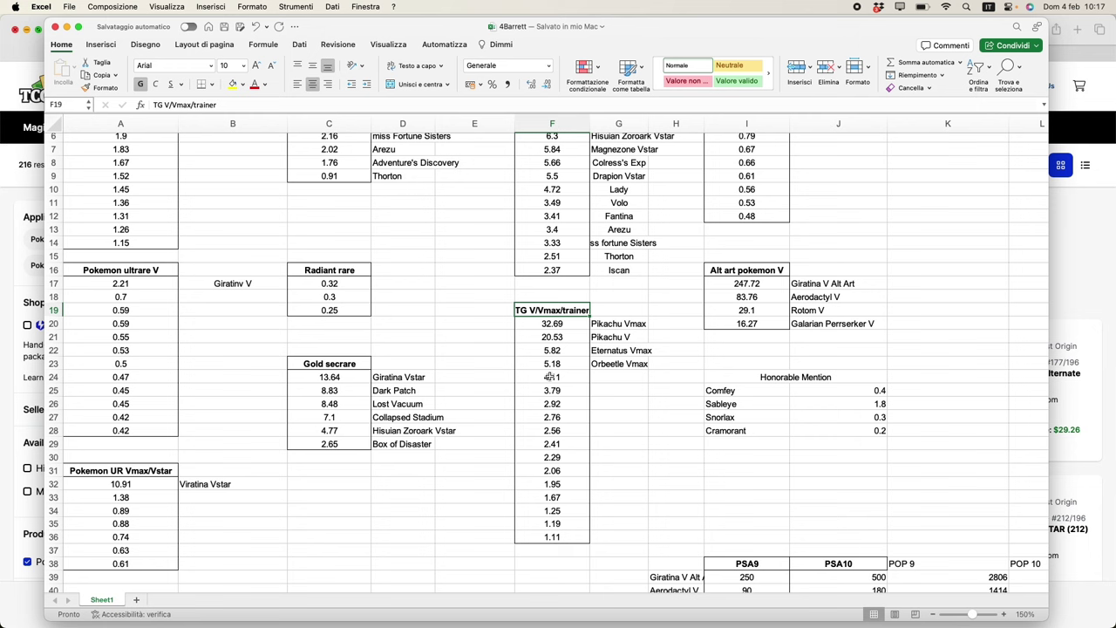
left_click(711, 272)
scroll(713, 287, "up", 3)
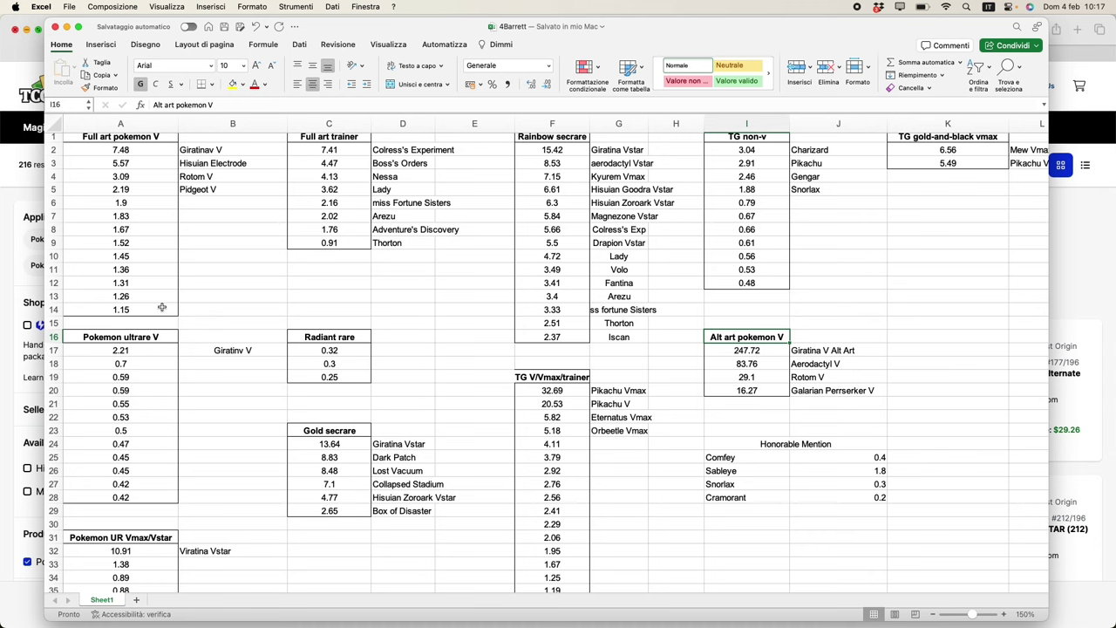
scroll(162, 306, "up", 1)
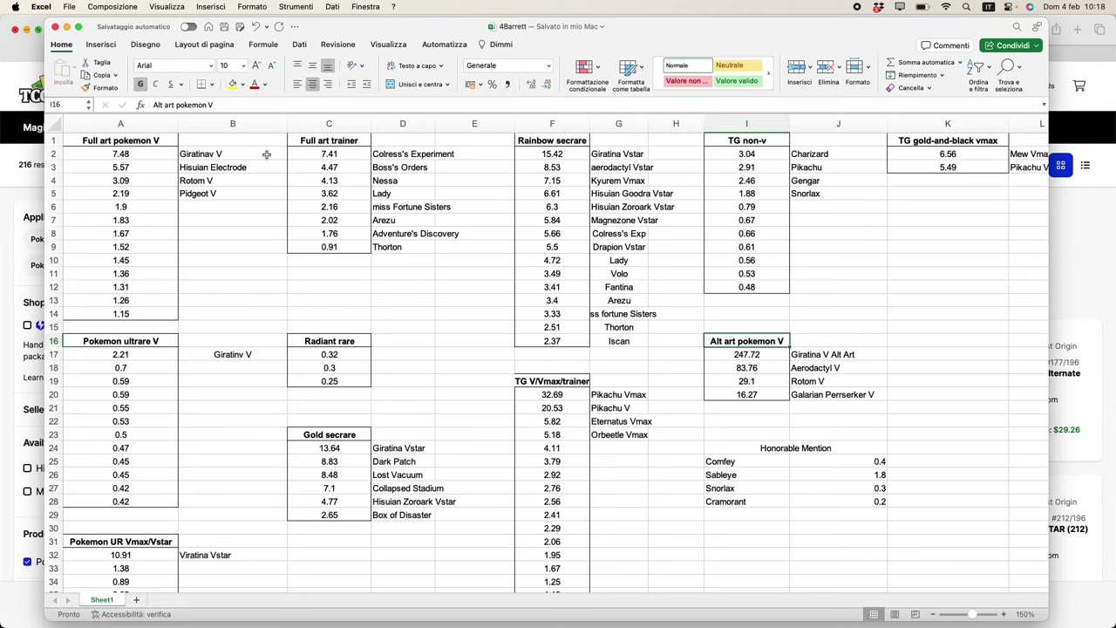
- Compare the Giratina V entries in the full art Pokemon V and Pokemon ultra rare V price tables
left_click_drag(144, 155, 215, 154)
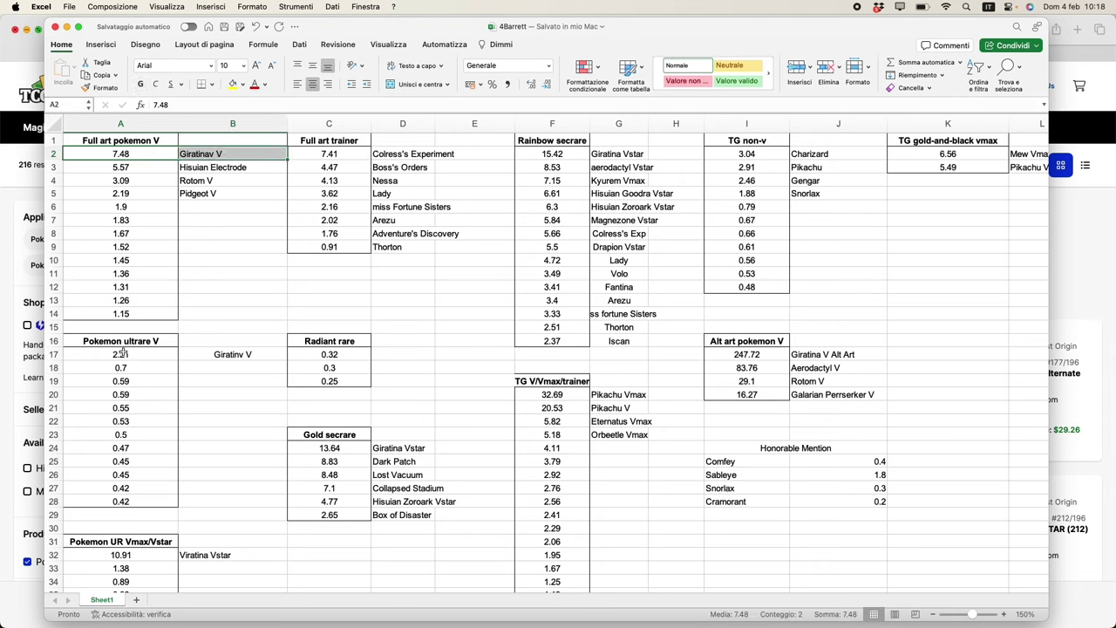
left_click_drag(123, 354, 196, 357)
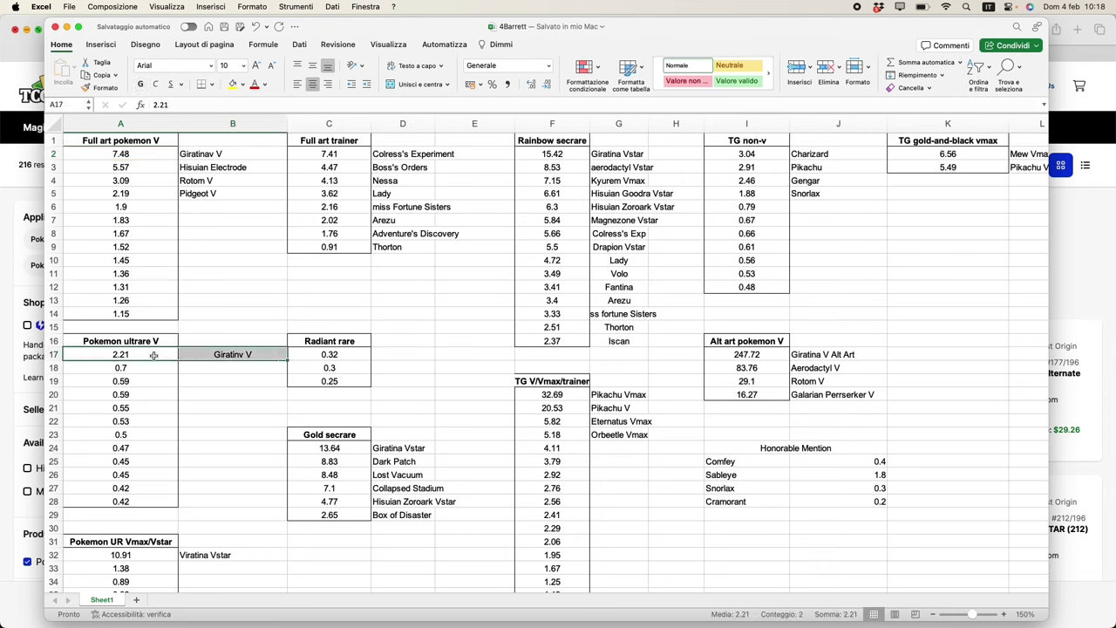
left_click(213, 354)
left_click_drag(102, 154, 218, 153)
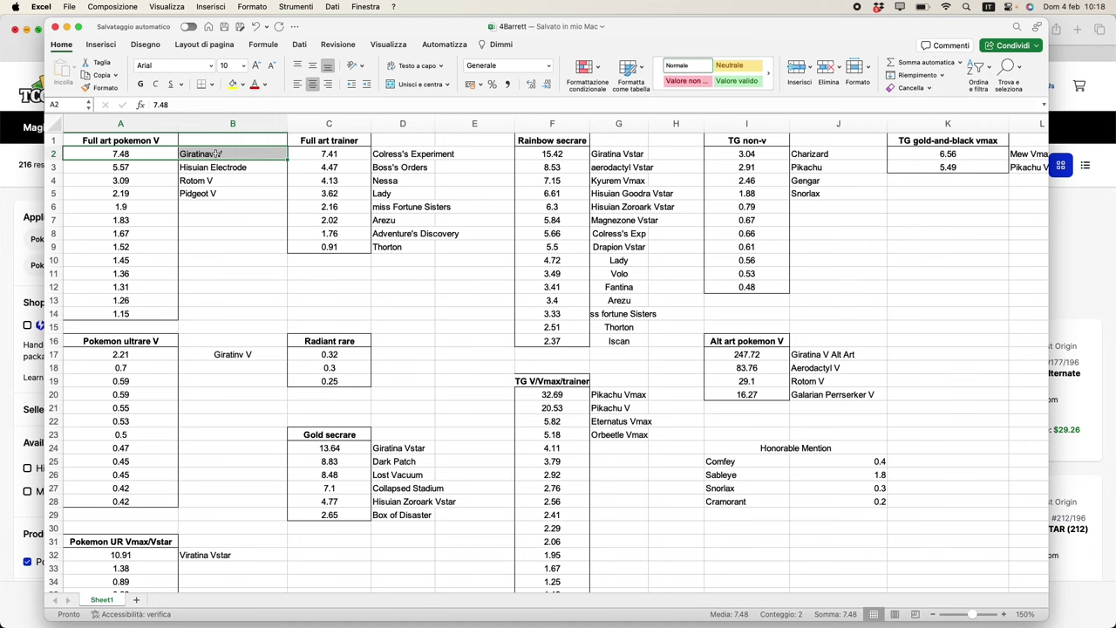
- Compare the Giratina Vstar entries in the gold secret rare, Pokemon UR Vmax/Vstar and rainbow secret rare price tables
left_click_drag(337, 447, 370, 446)
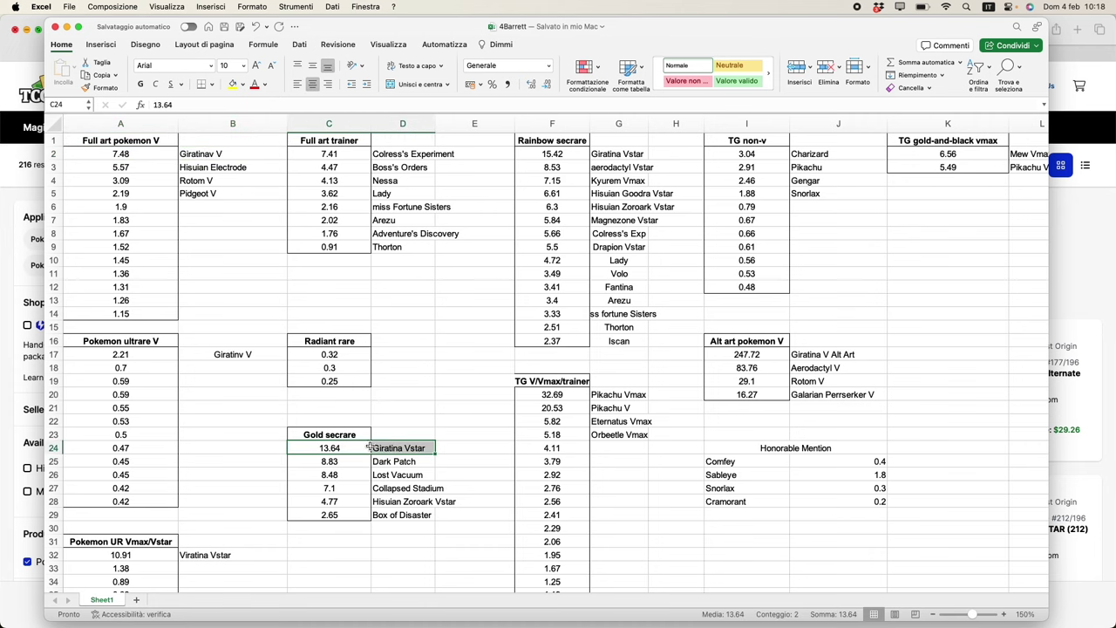
scroll(379, 383, "down", 3)
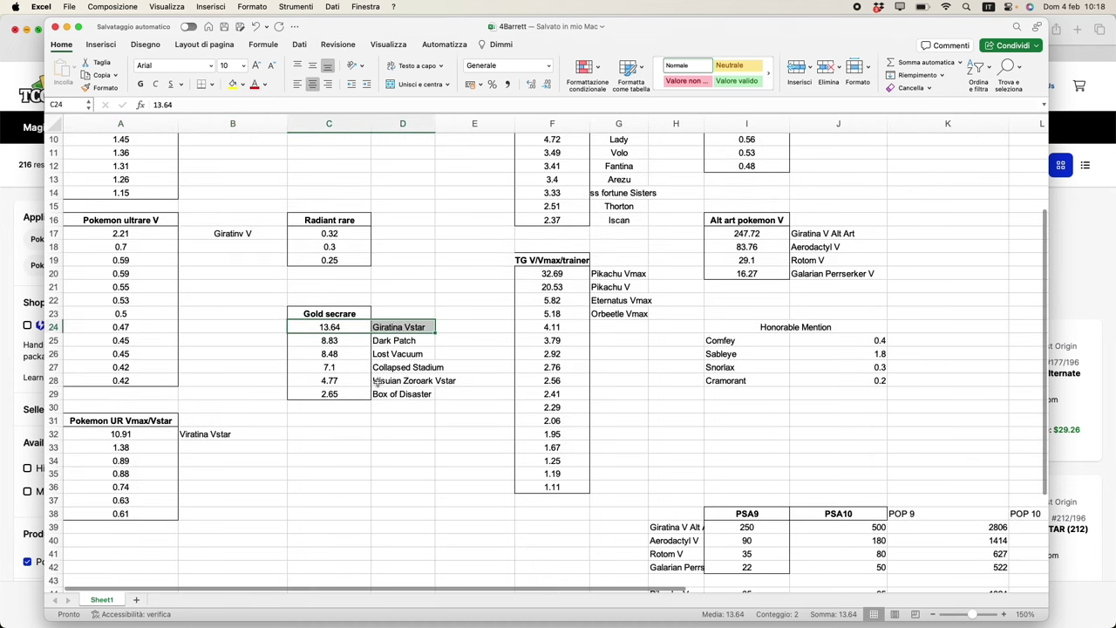
left_click_drag(144, 427, 231, 434)
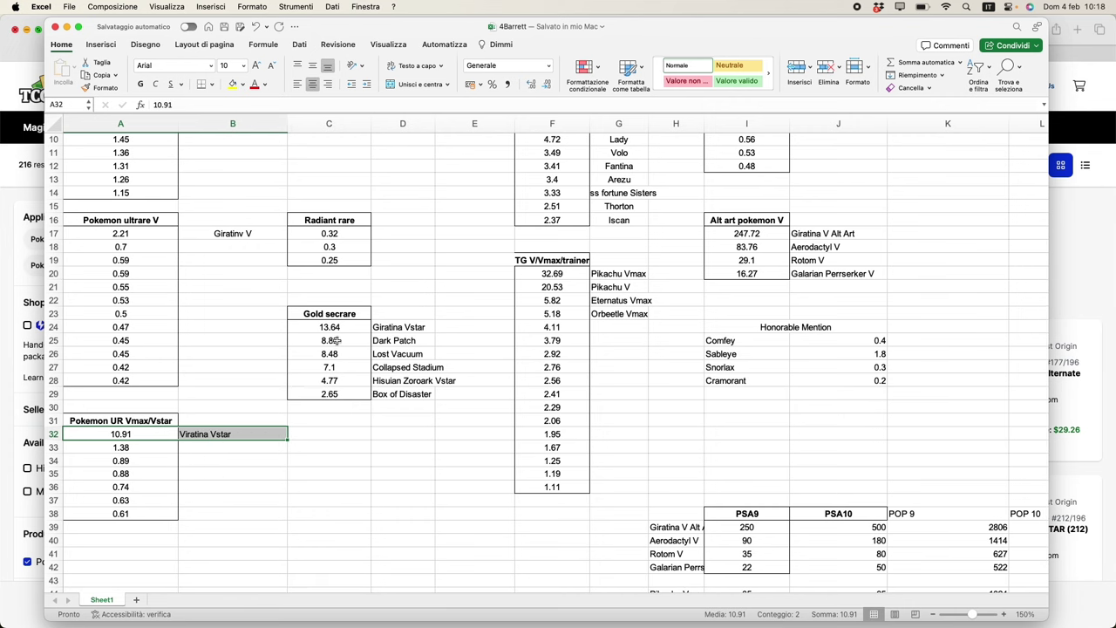
left_click_drag(324, 327, 389, 327)
scroll(388, 327, "up", 3)
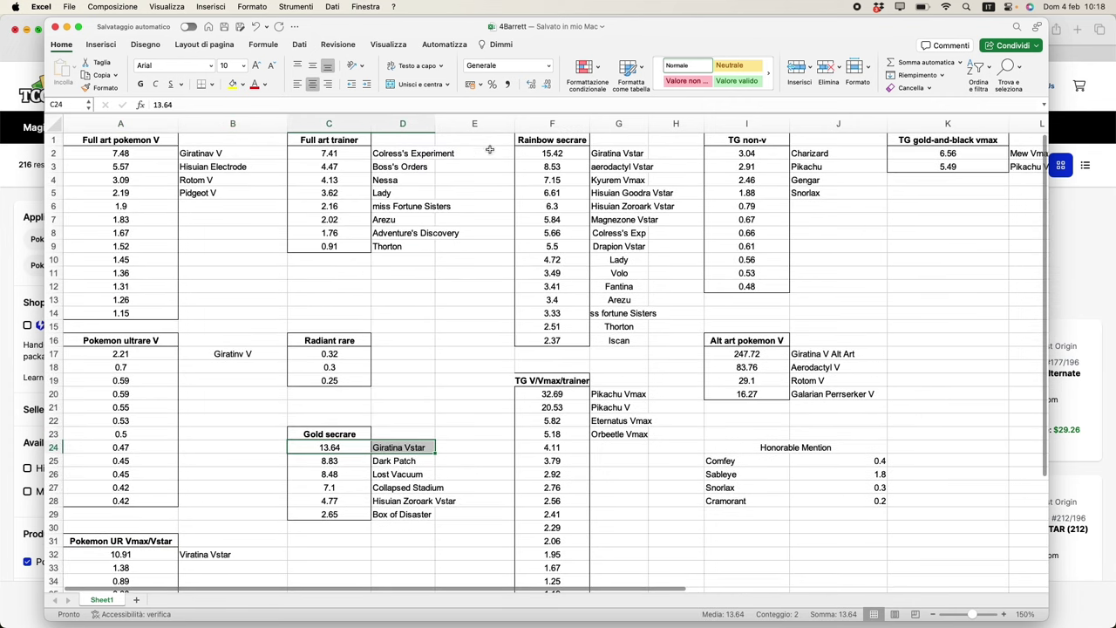
left_click_drag(565, 154, 615, 154)
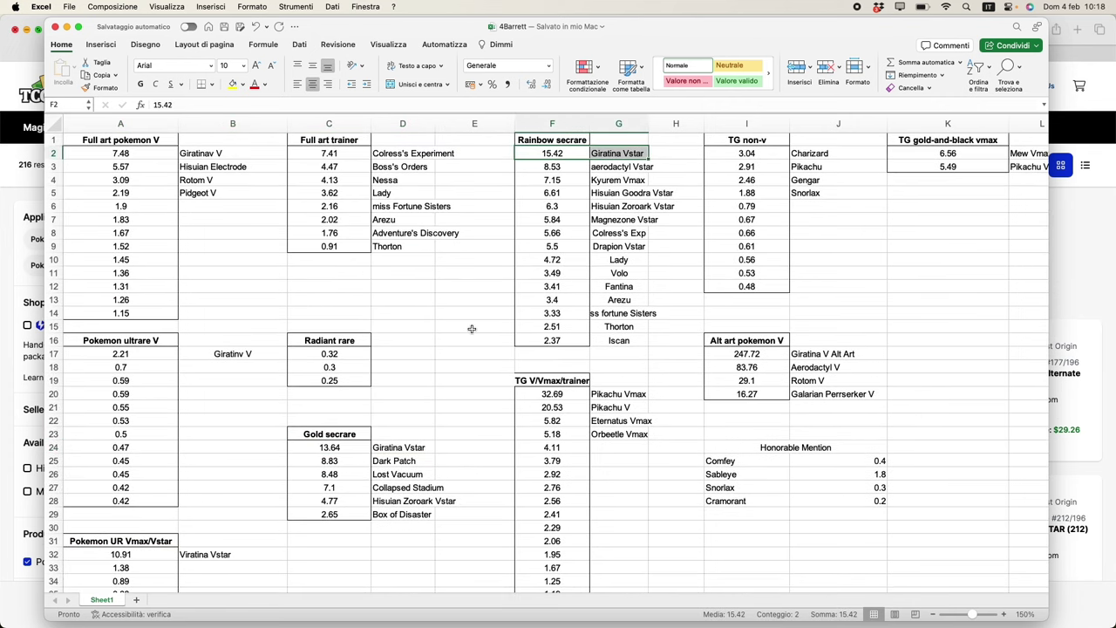
left_click_drag(358, 326, 418, 327)
left_click(427, 328)
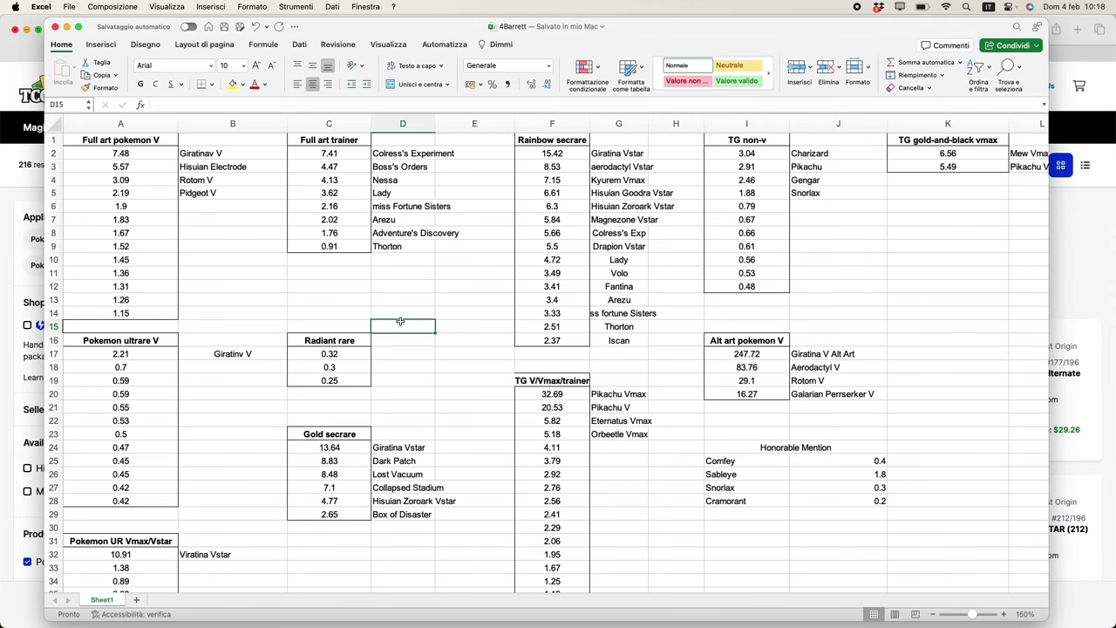
- Go through the Pull rate per Pack column of the card summary table, from Pokemon V to TG gold-and-black VMAX, singling out alt art Pokemon V
scroll(400, 322, "right", 10)
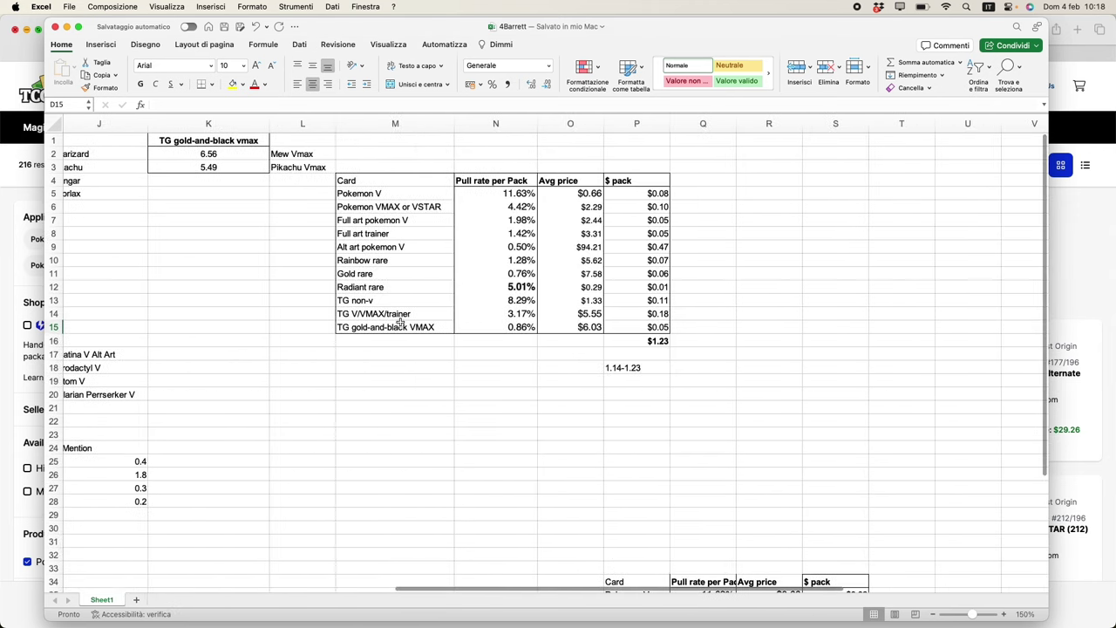
scroll(400, 322, "left", 3)
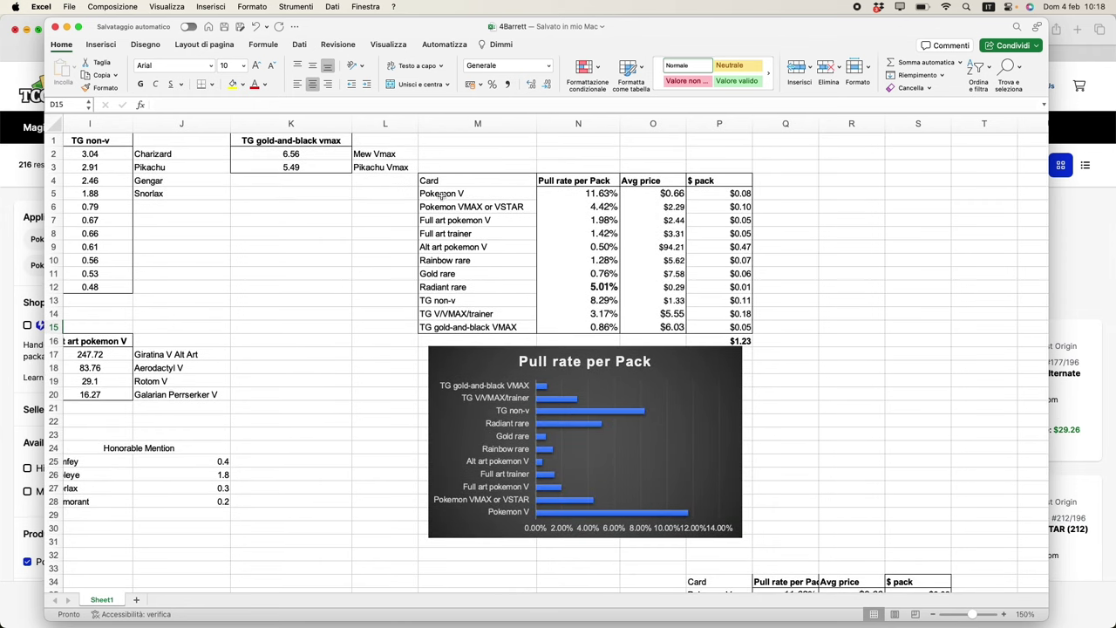
mouse_move(618, 31)
left_mouse_down()
mouse_move(602, 125)
mouse_move(623, 78)
mouse_move(622, 30)
left_mouse_up()
left_click(543, 193)
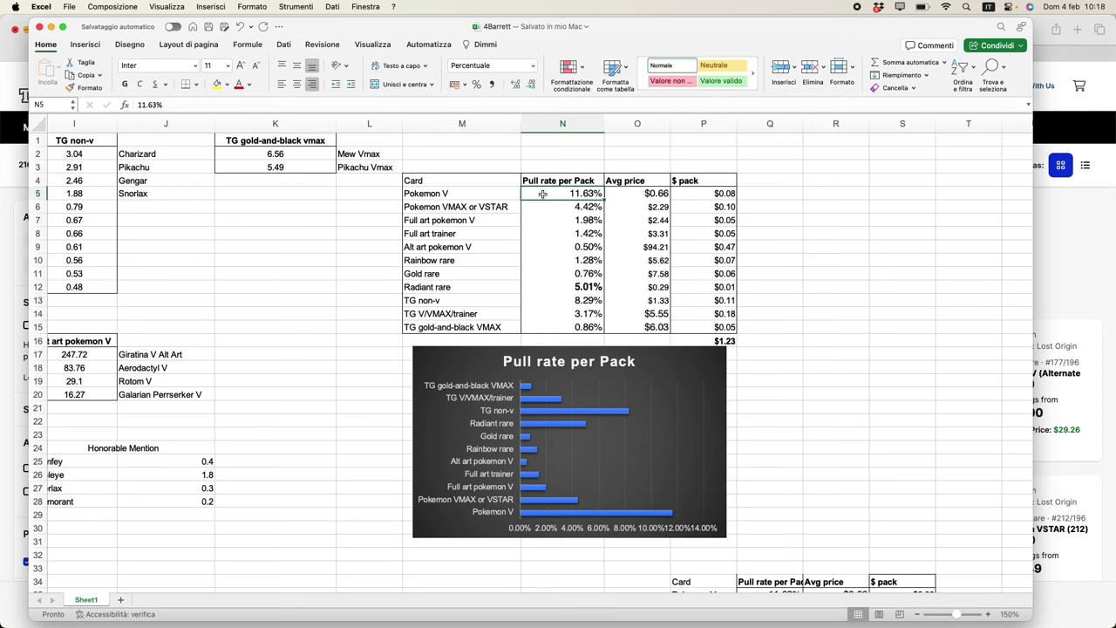
left_click_drag(542, 194, 548, 324)
left_click(551, 251)
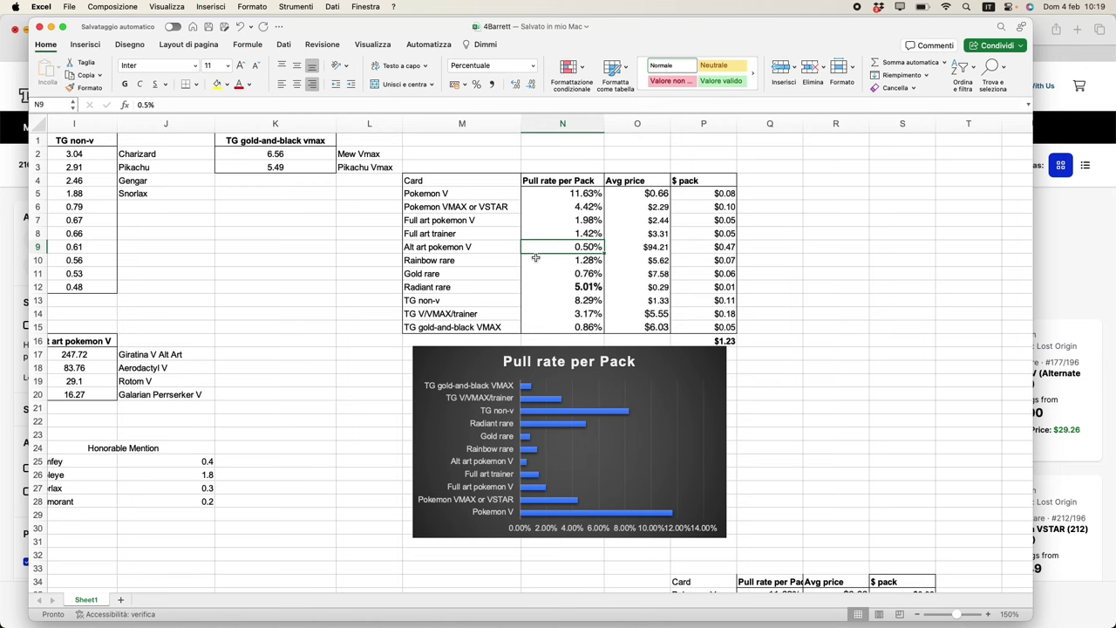
- Examine the Pokemon V pull rate in the summary table together with the Pull rate per Pack heading
left_click(478, 193)
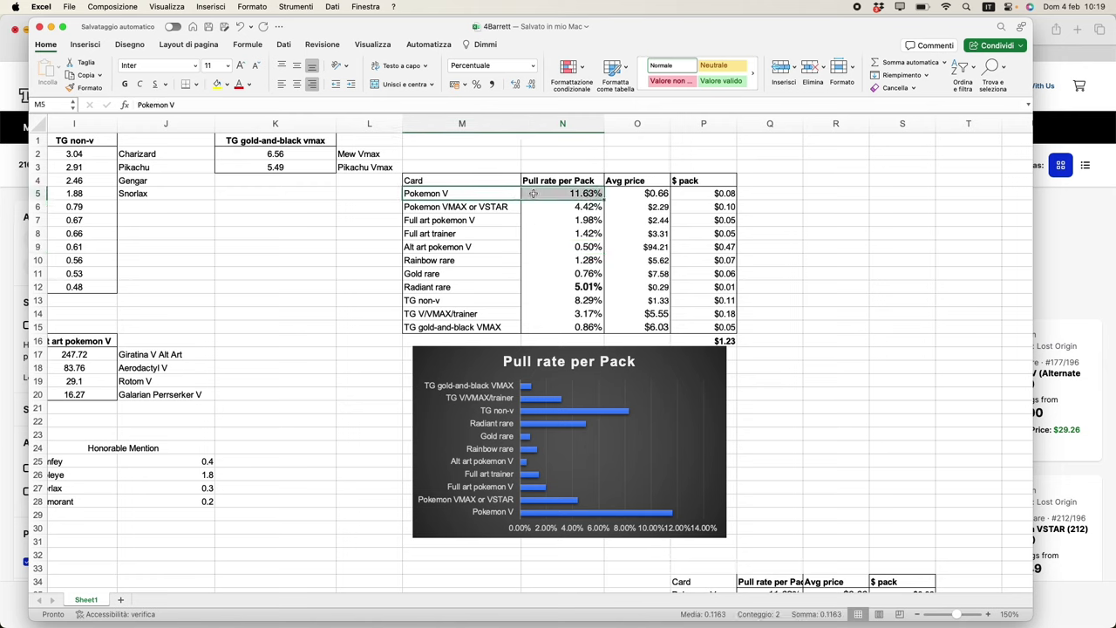
key("Right")
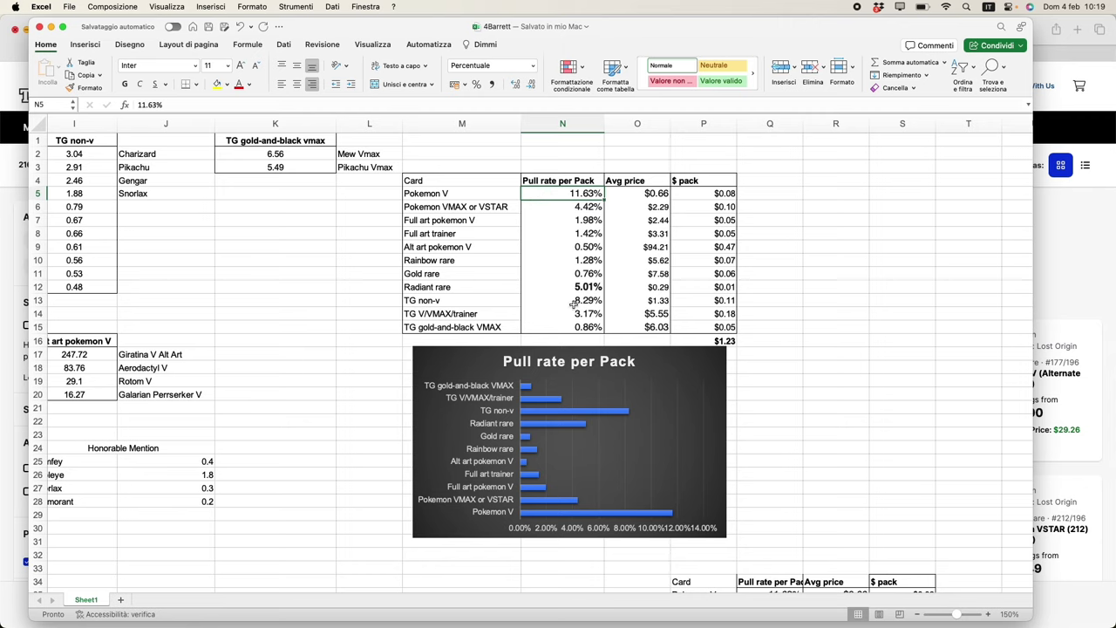
left_click(562, 184)
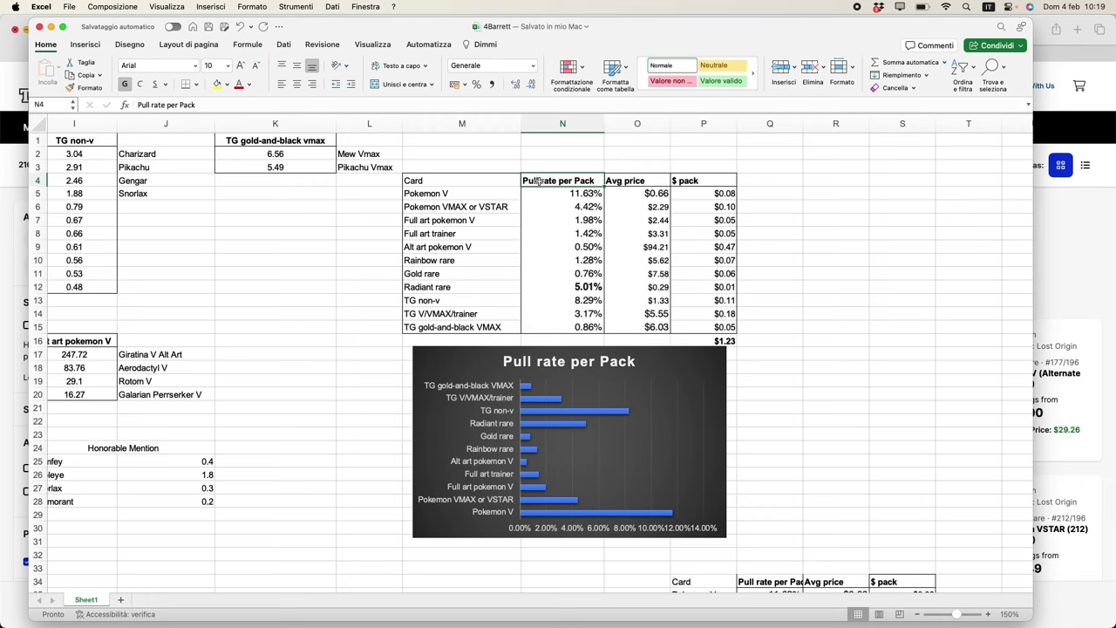
- Compare the Avg price column of the summary table with the separate price tables for each card category
left_click(625, 180)
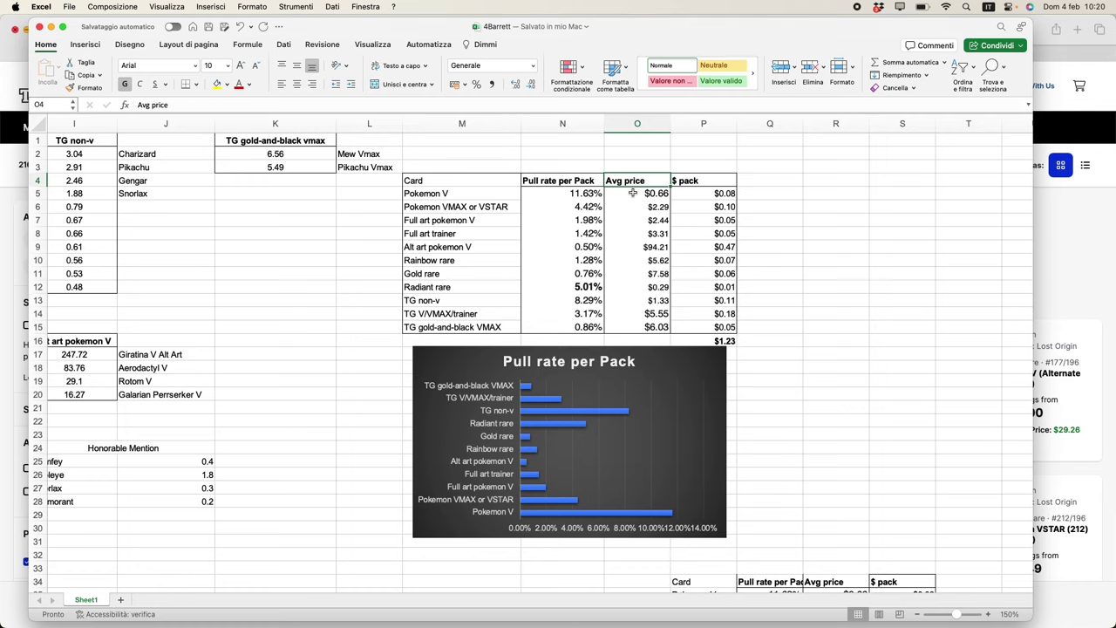
scroll(471, 287, "left", 10)
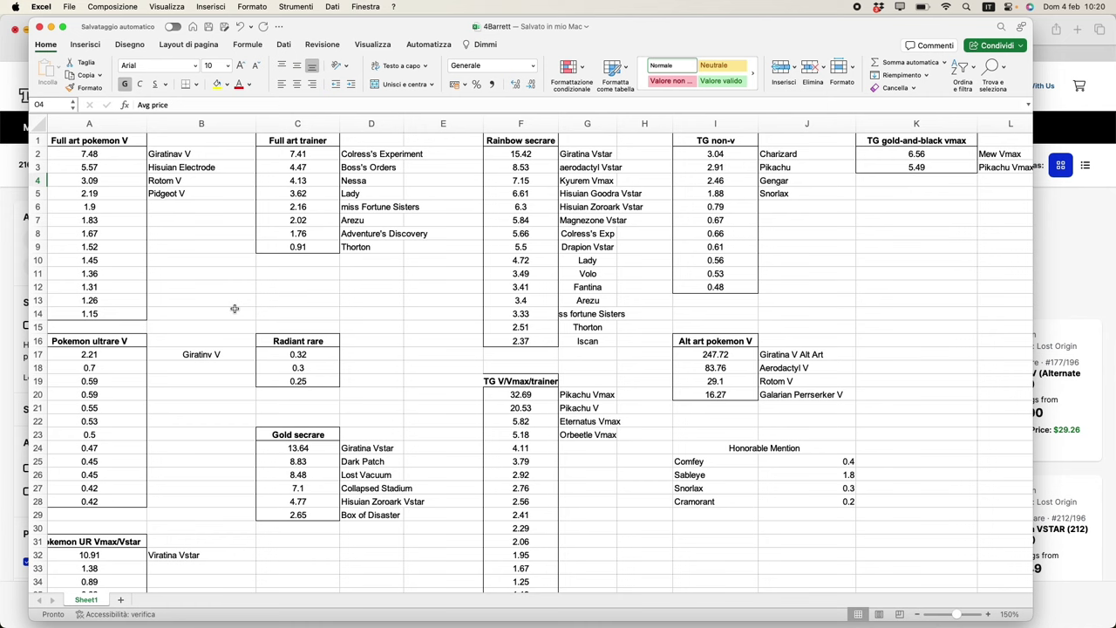
scroll(450, 301, "right", 2)
scroll(450, 302, "right", 10)
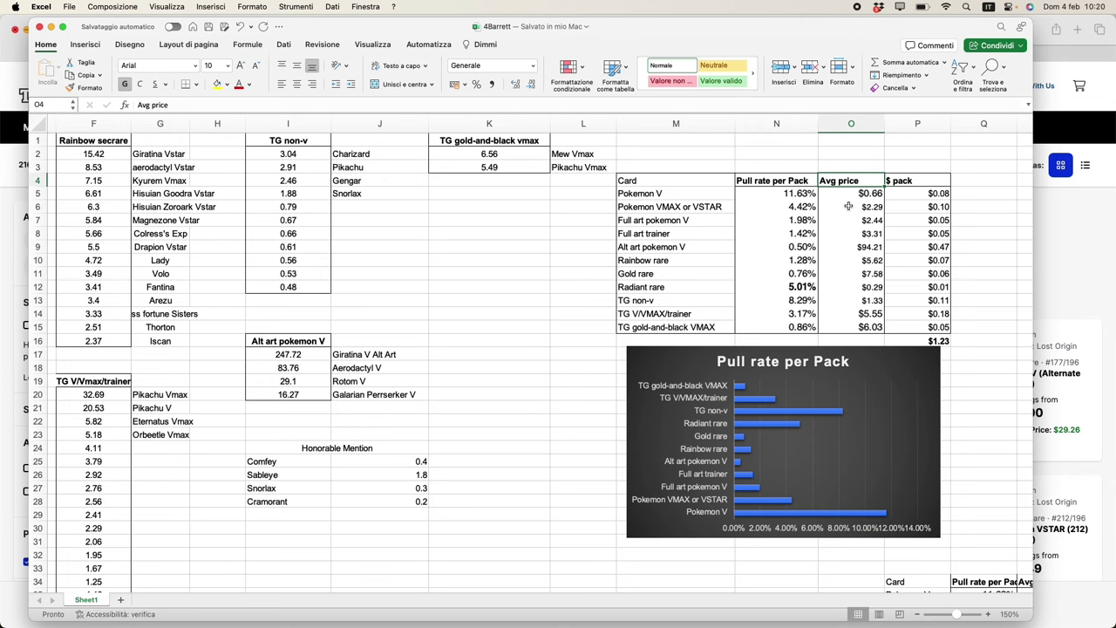
- Examine the Pokemon V row of the summary table, checking its average price formula against its pull rate per pack
left_click(679, 197)
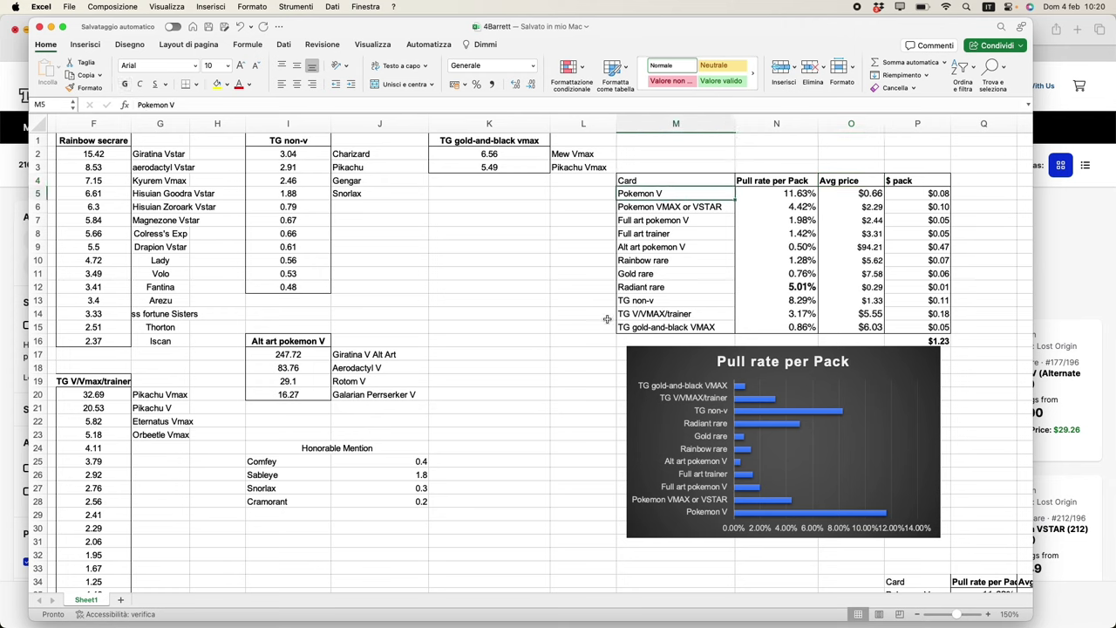
left_click(858, 193)
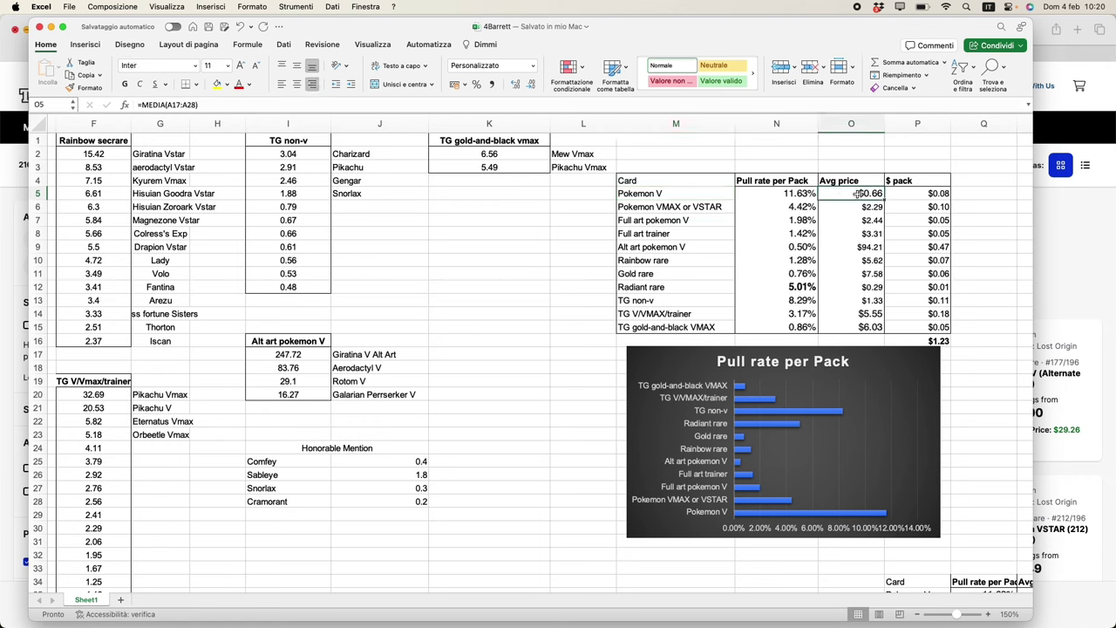
left_click(643, 194)
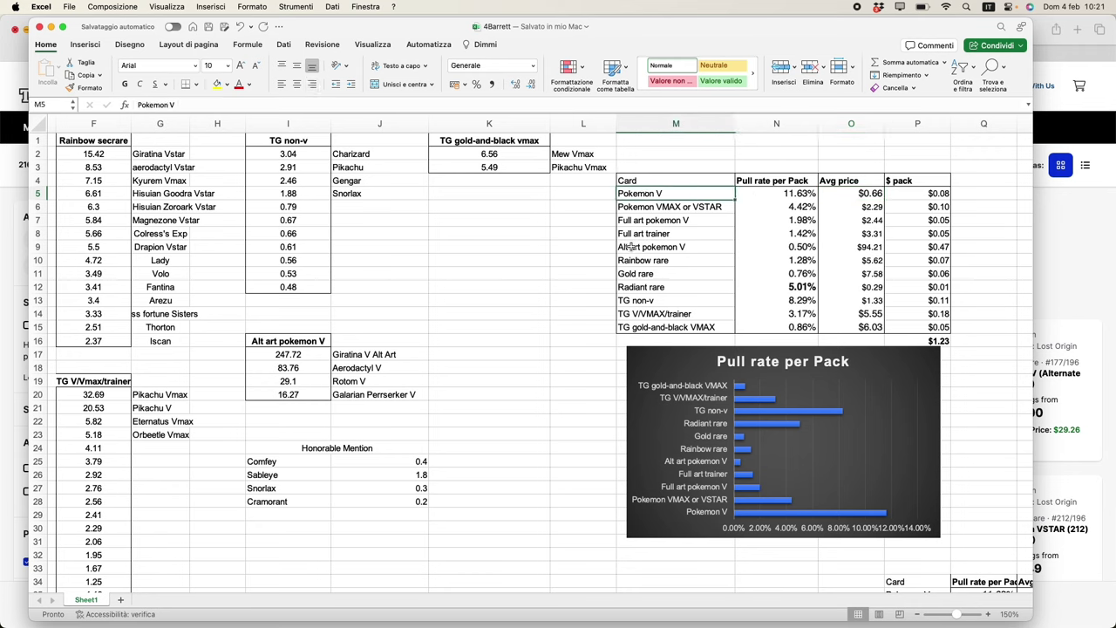
left_click(855, 194)
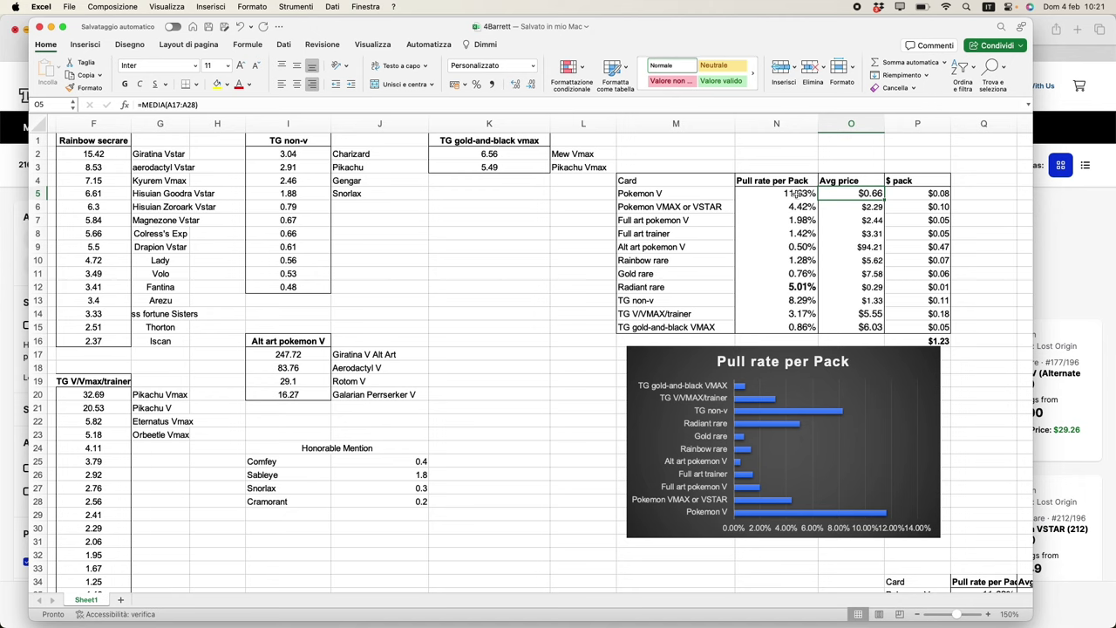
left_click(797, 193)
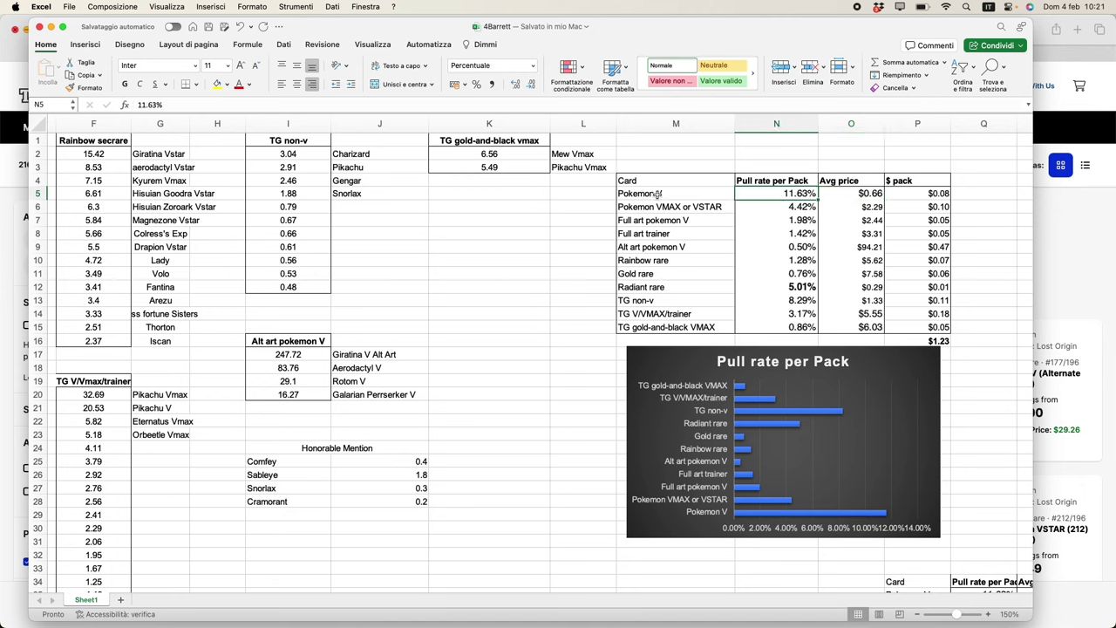
left_click(657, 194)
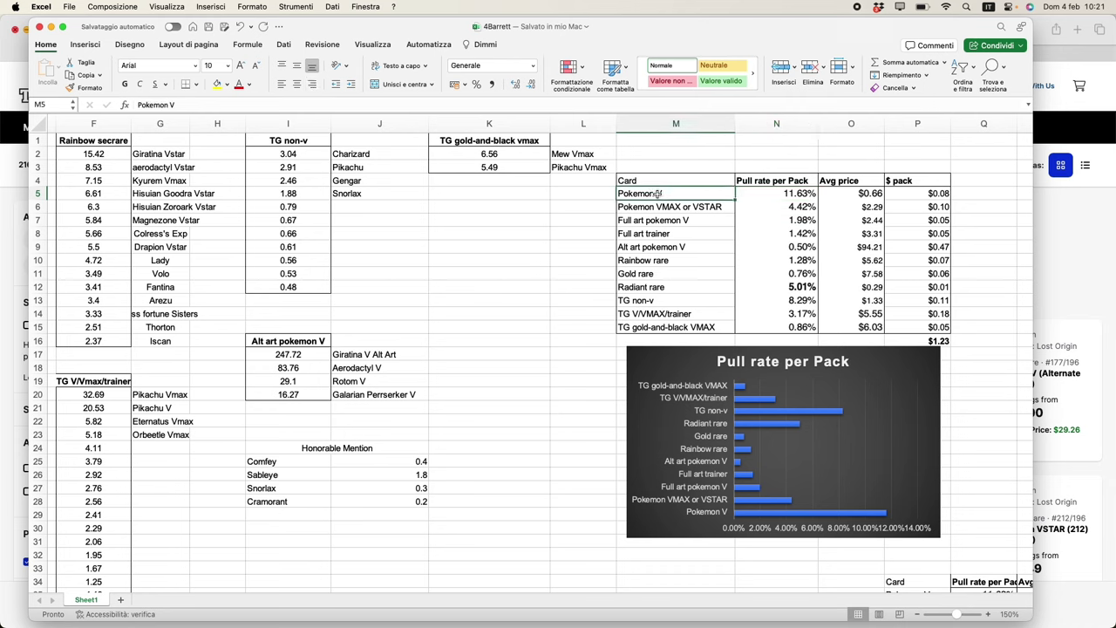
left_click(771, 180)
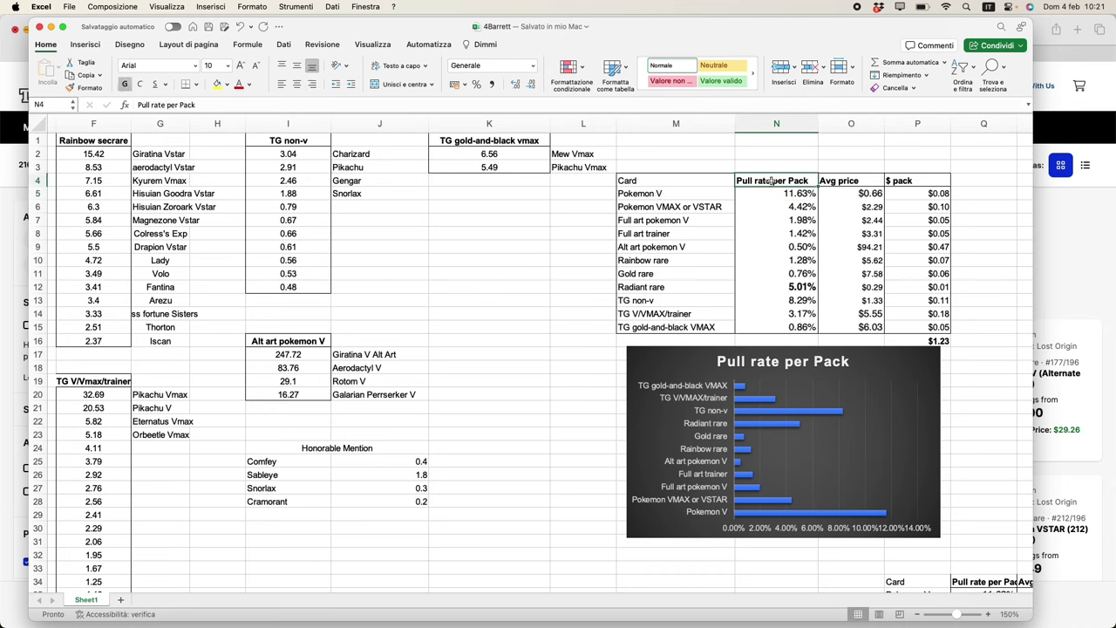
left_click(823, 194)
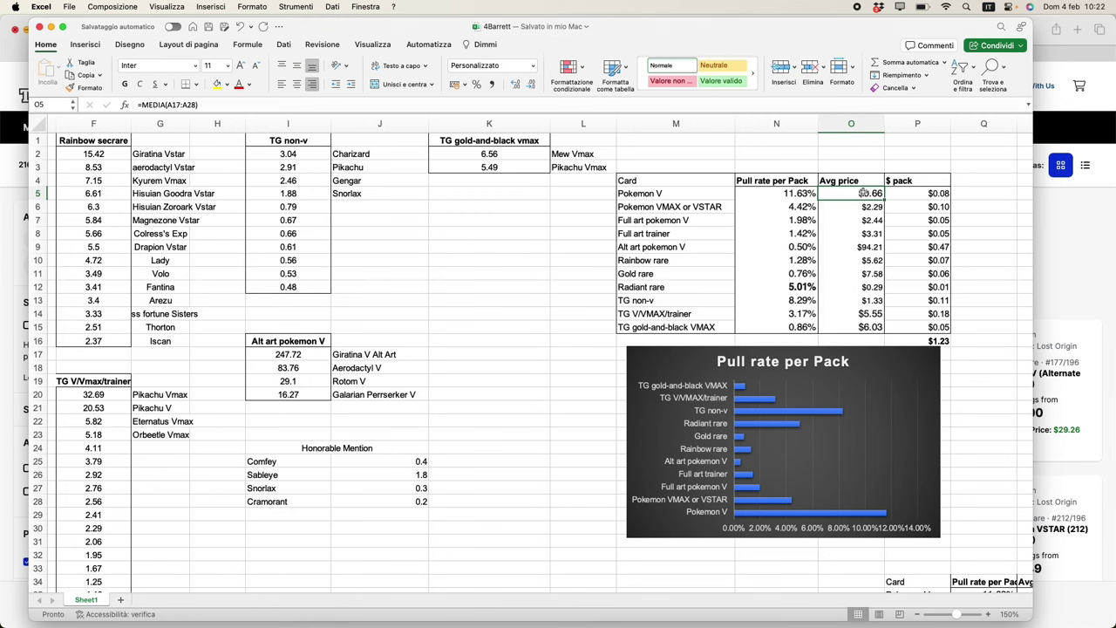
- Check the Radiant rare row and the formula in P16 that totals the $ pack column
left_click(643, 287)
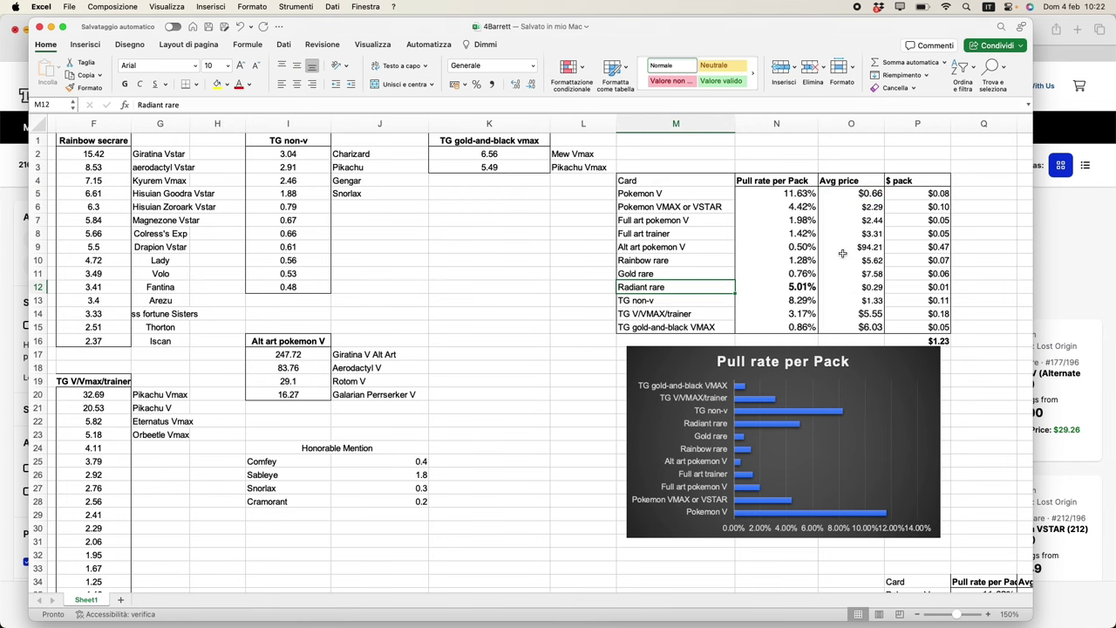
scroll(842, 262, "right", 1)
left_click(855, 341)
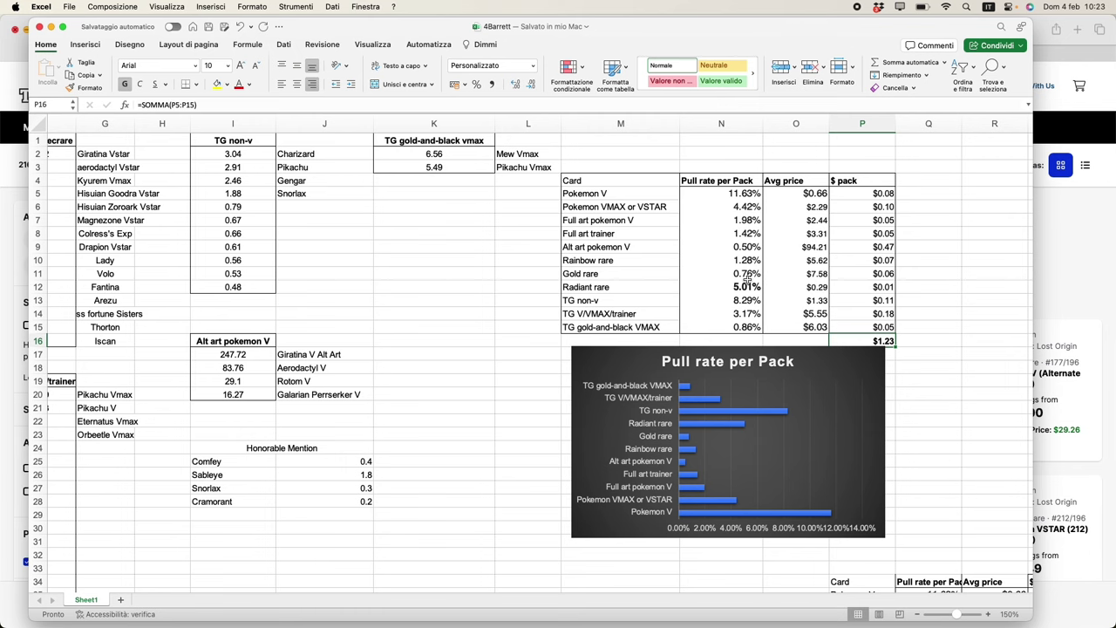
- Examine the bars of the Pull rate per Pack chart, including alt art Pokemon V, and recheck the $ pack total above it
scroll(746, 279, "right", 1)
scroll(746, 279, "down", 3)
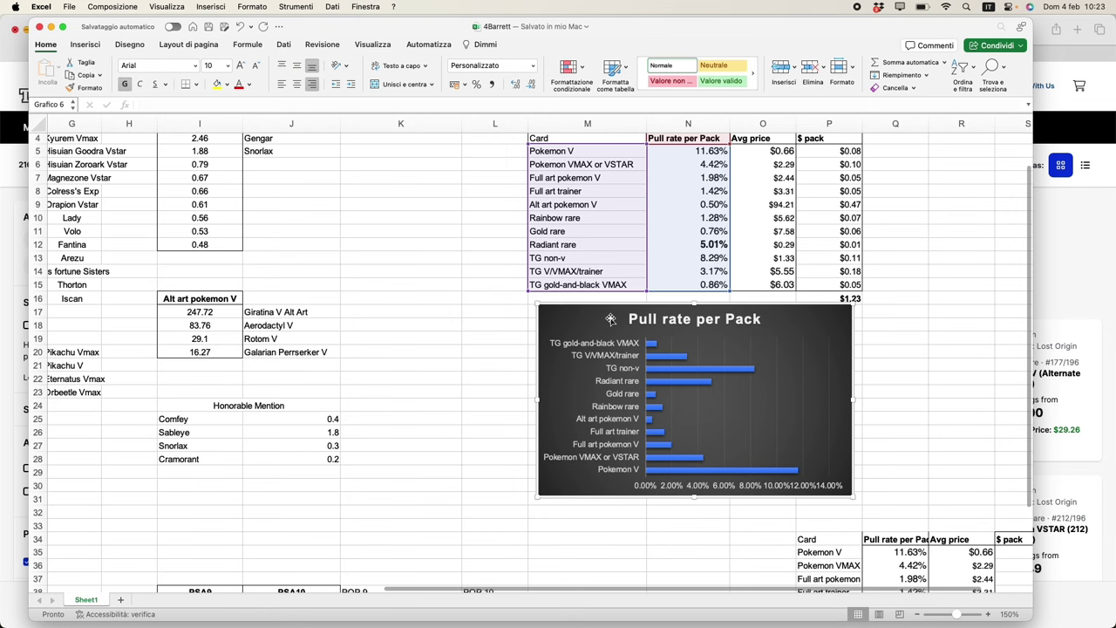
left_click(661, 326)
left_click(468, 321)
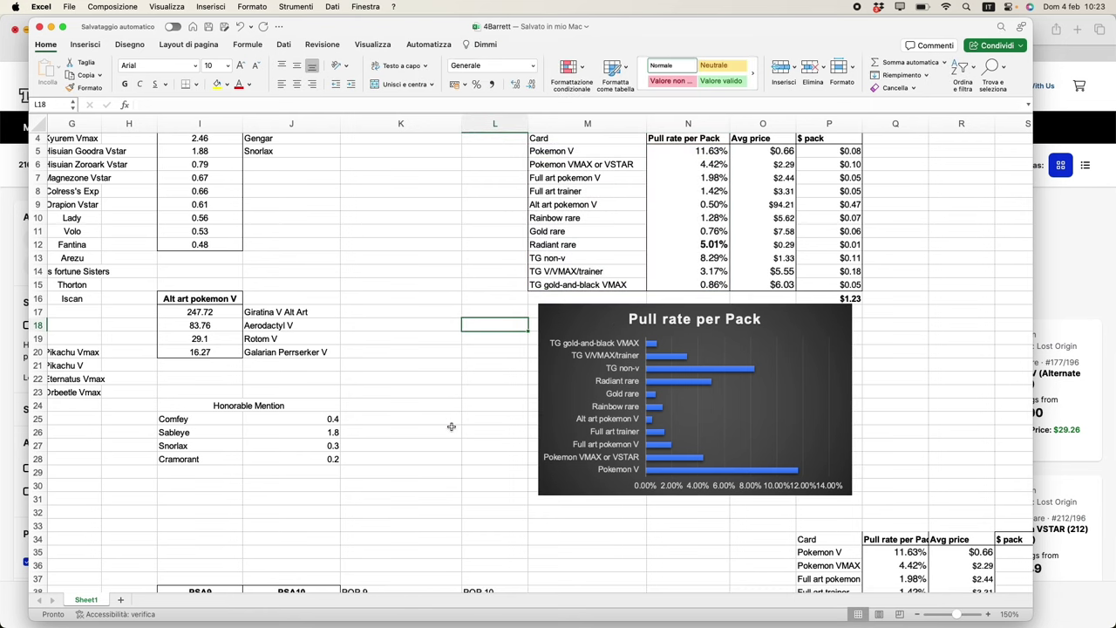
left_click(495, 436)
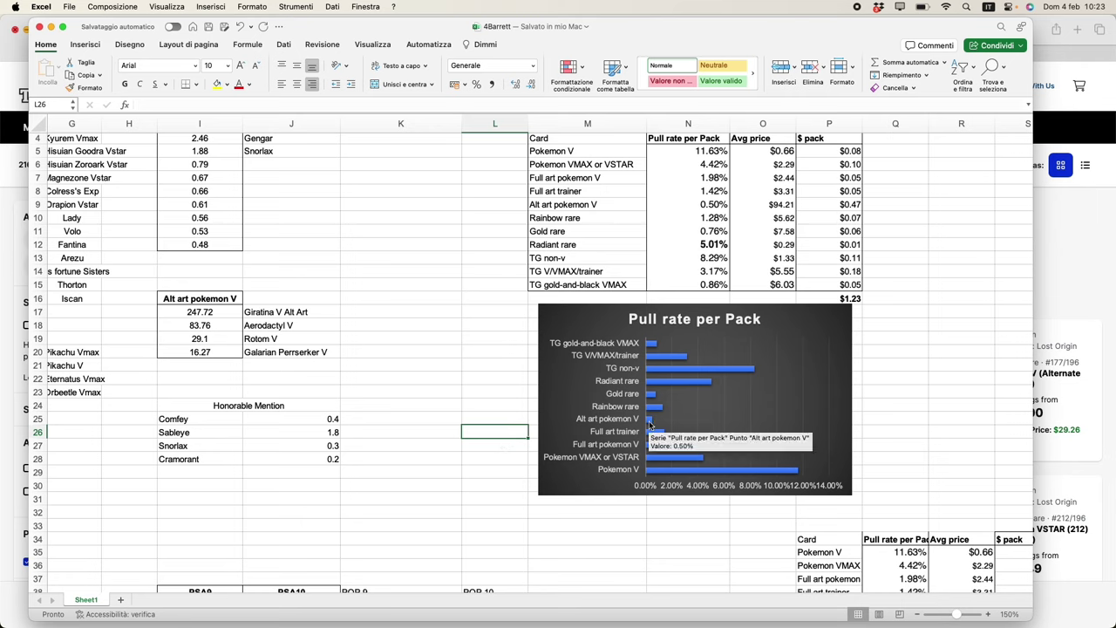
mouse_move(652, 397)
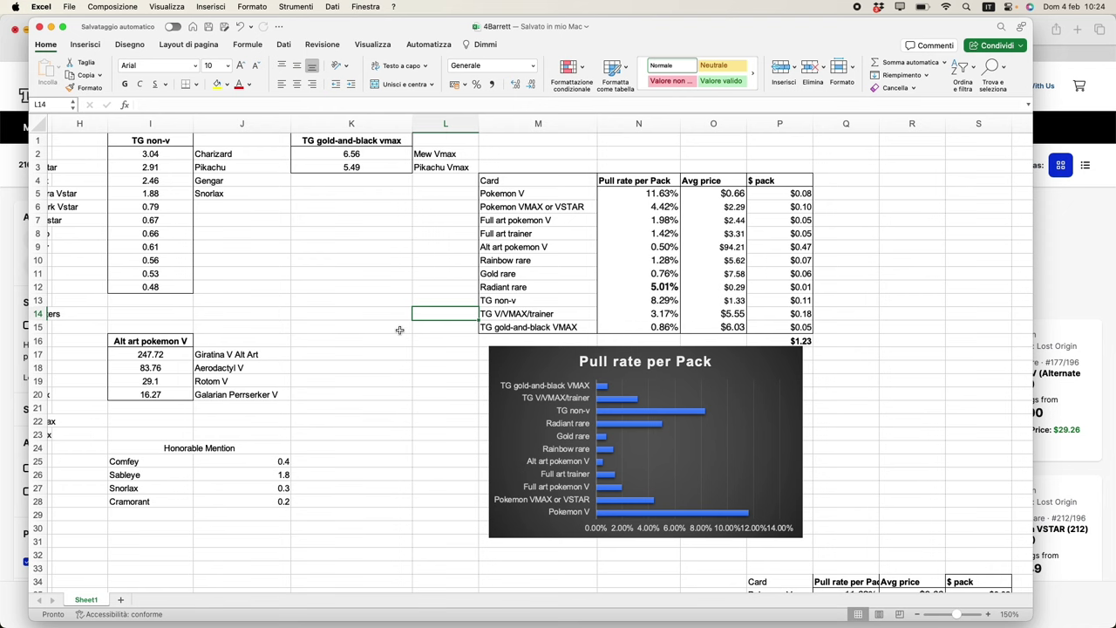
left_click(667, 340)
left_click(778, 338)
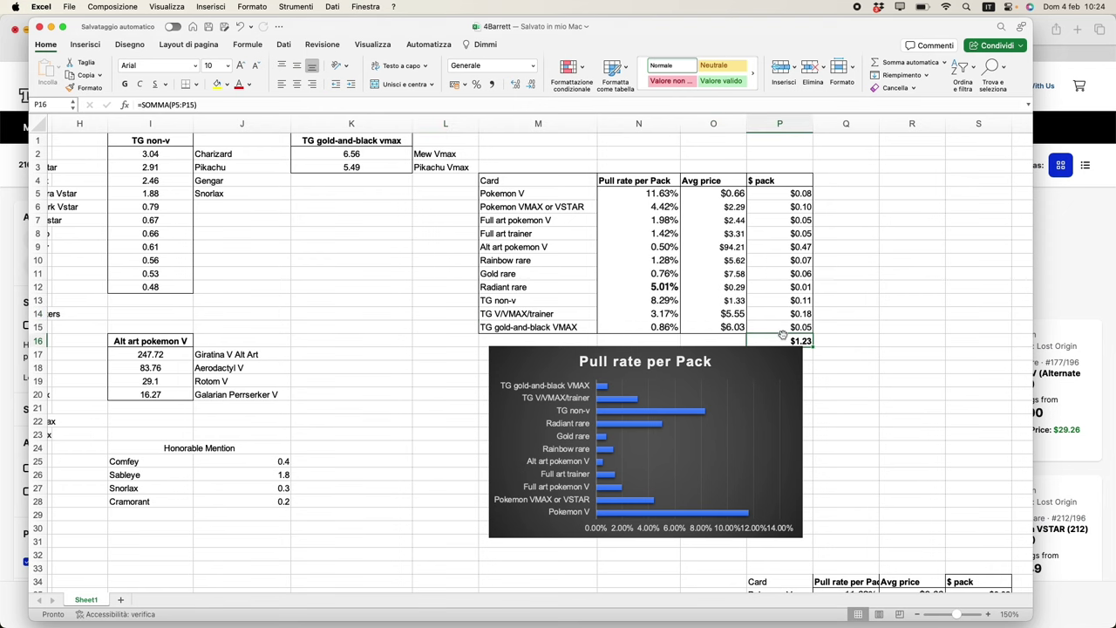
- Go through the Honorable Mention list and its prices, from Comfey to Cramorant
scroll(467, 329, "left", 5)
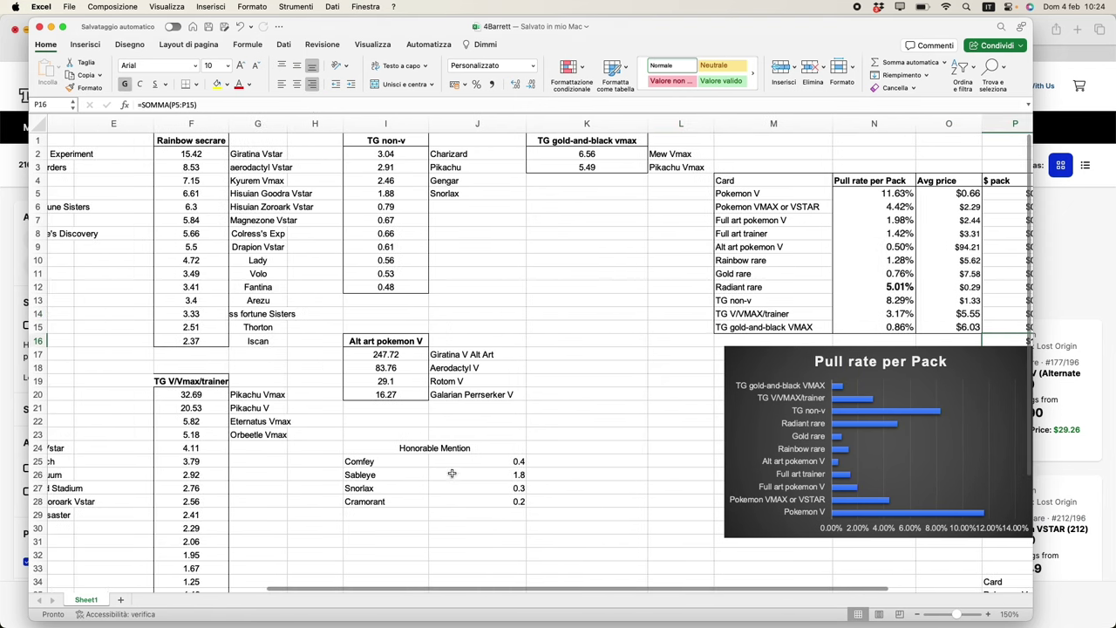
left_click(371, 444)
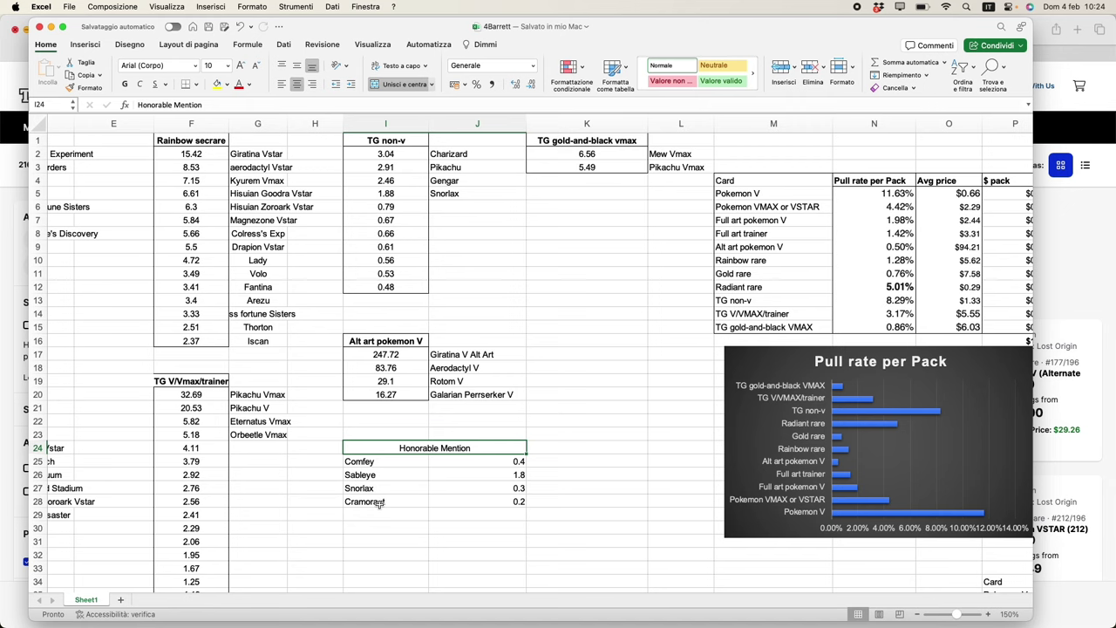
left_click(454, 499)
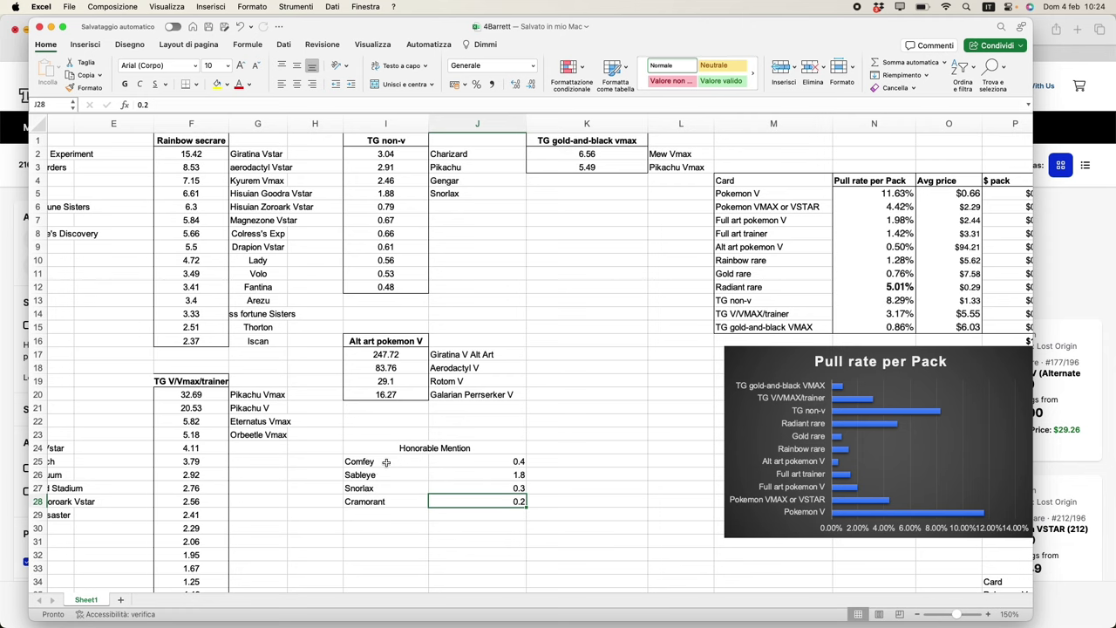
left_click_drag(384, 462, 470, 500)
left_click(471, 500)
left_click_drag(383, 462, 471, 500)
left_click(470, 503)
left_click(587, 461)
- Compare the $ pack total in P16 with the Honorable Mention cards and their prices in I25:J28
scroll(680, 393, "right", 5)
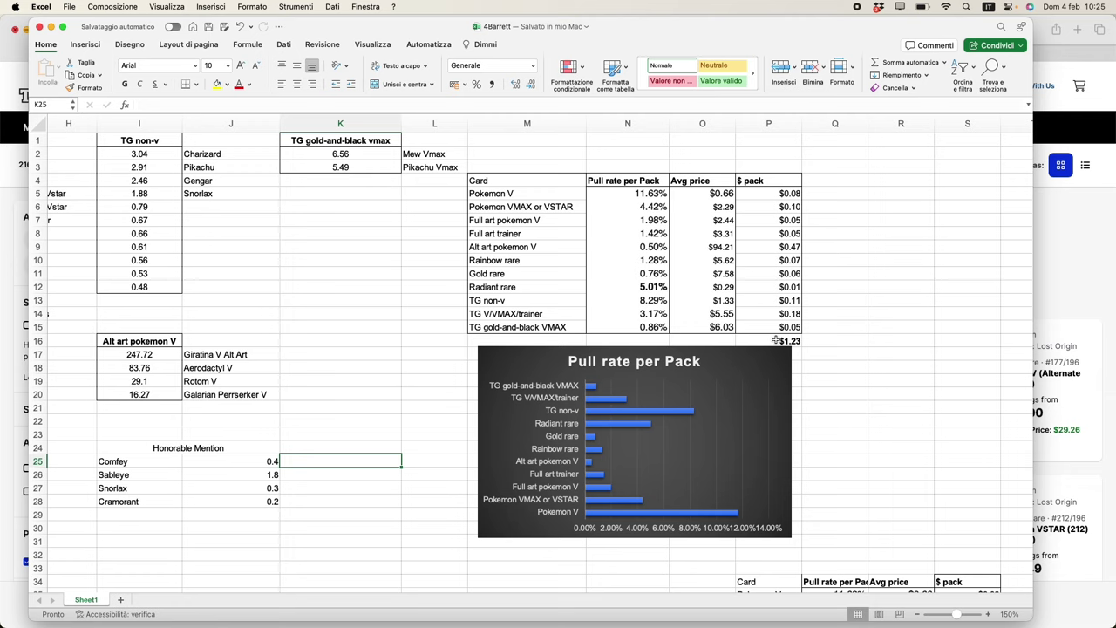
left_click(776, 340)
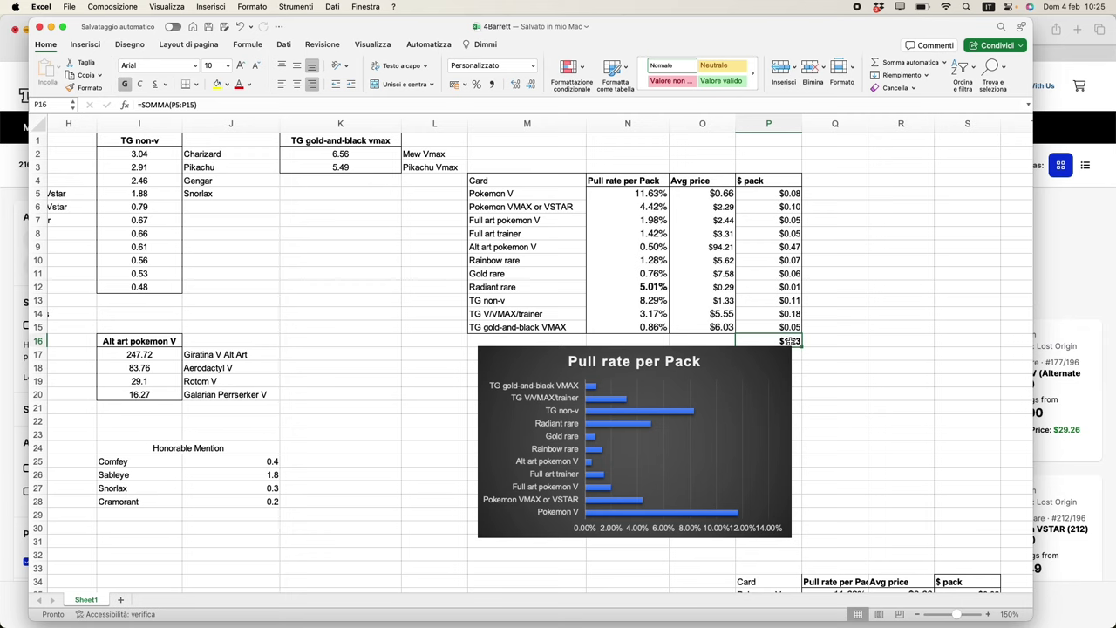
left_click_drag(114, 461, 231, 495)
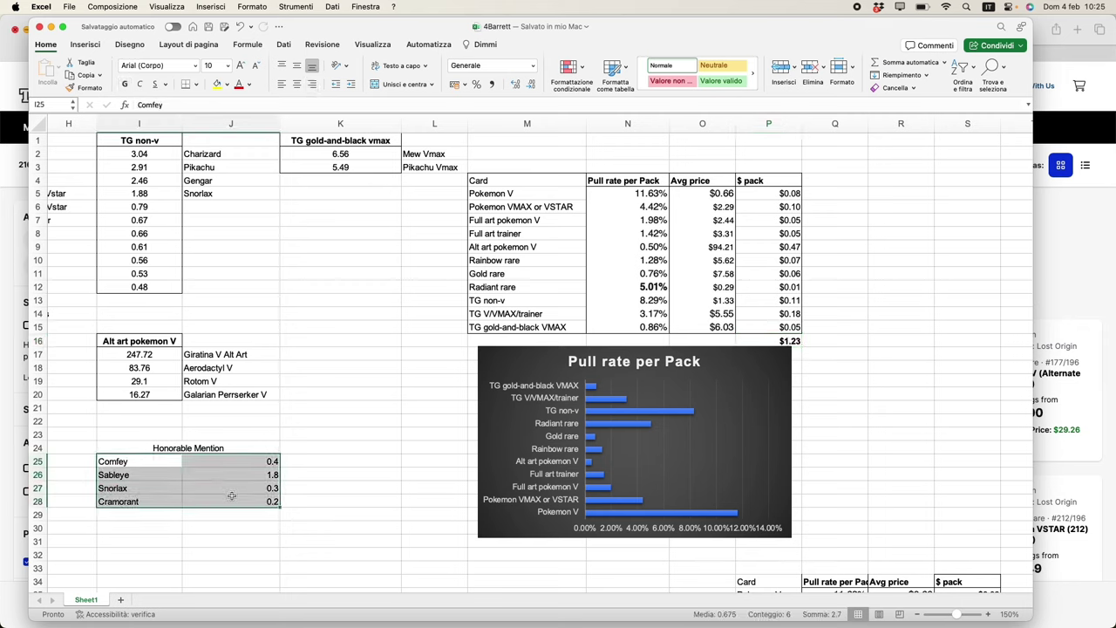
left_click(782, 341)
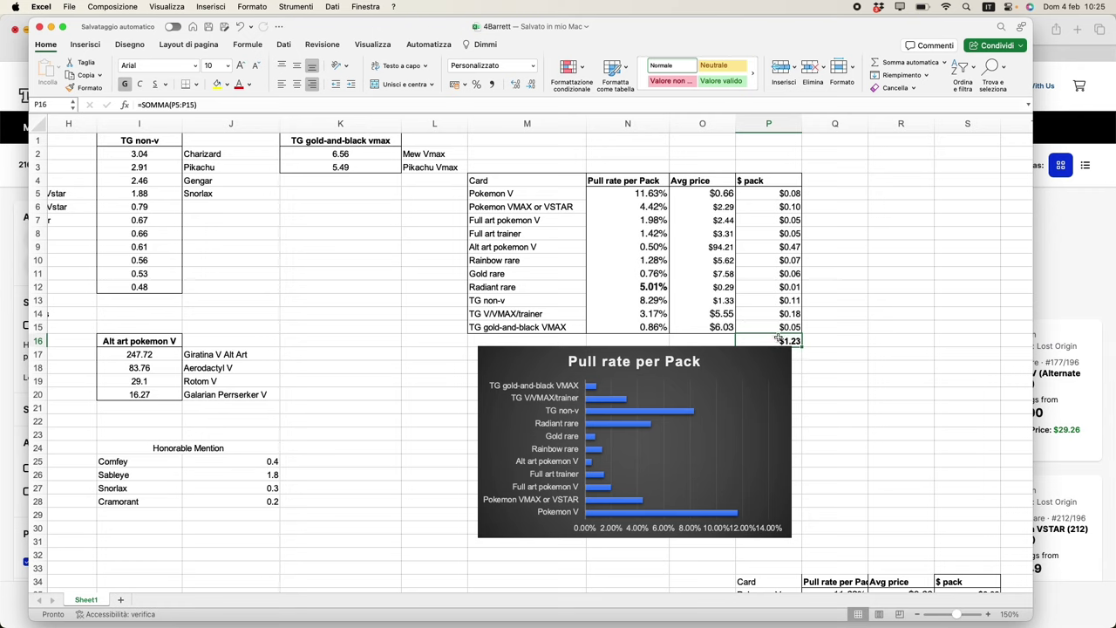
- Review the category price tables again, back to full art Pokemon V in column A
scroll(352, 357, "left", 10)
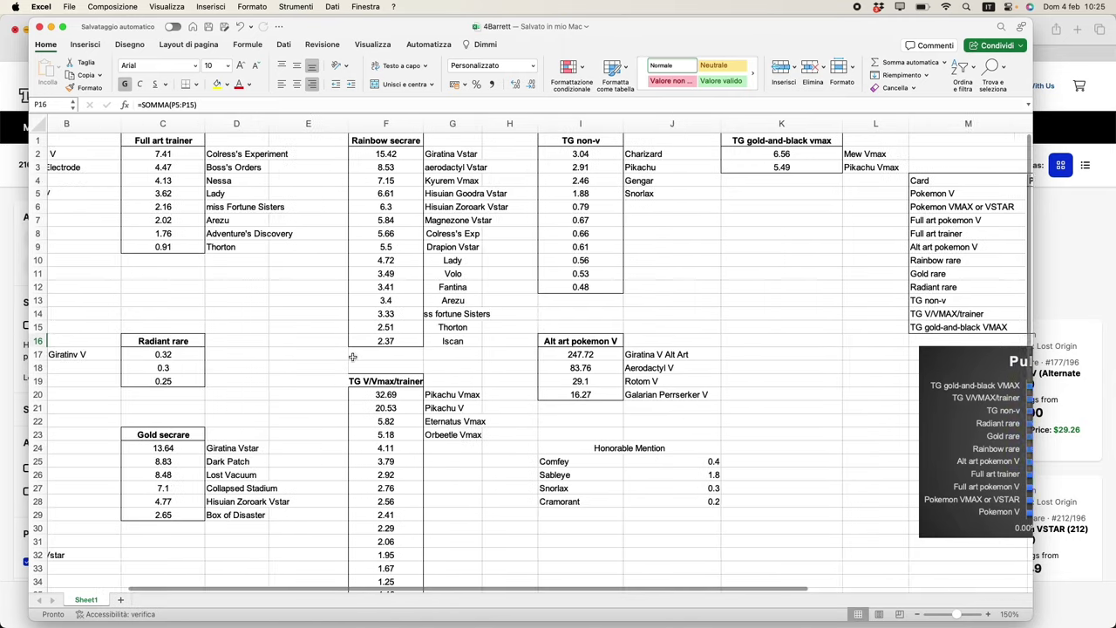
scroll(352, 356, "left", 3)
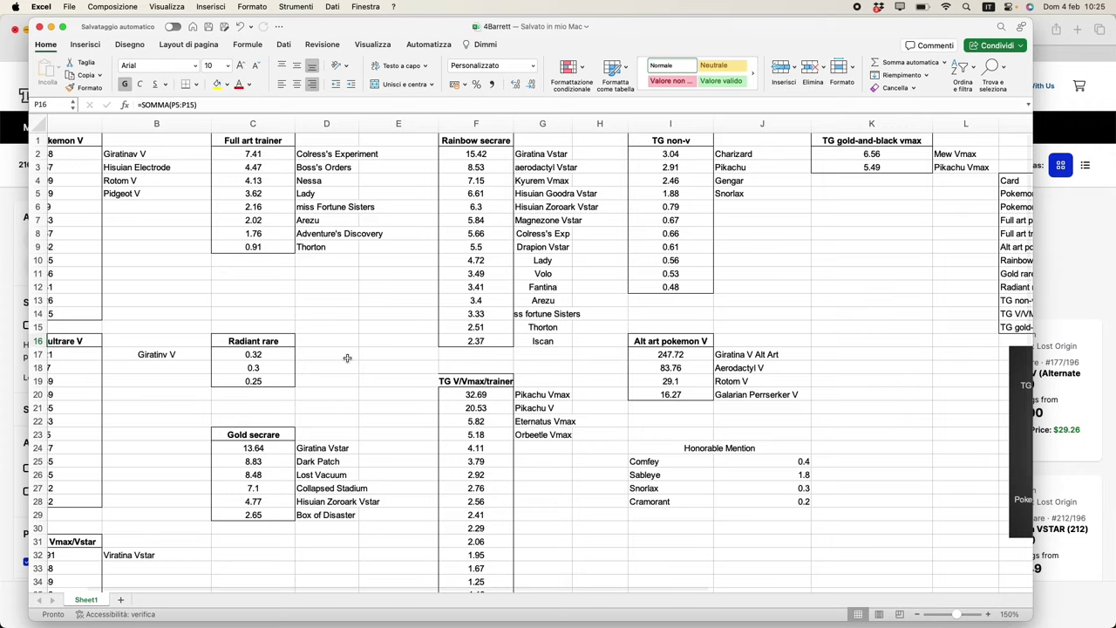
scroll(347, 358, "left", 6)
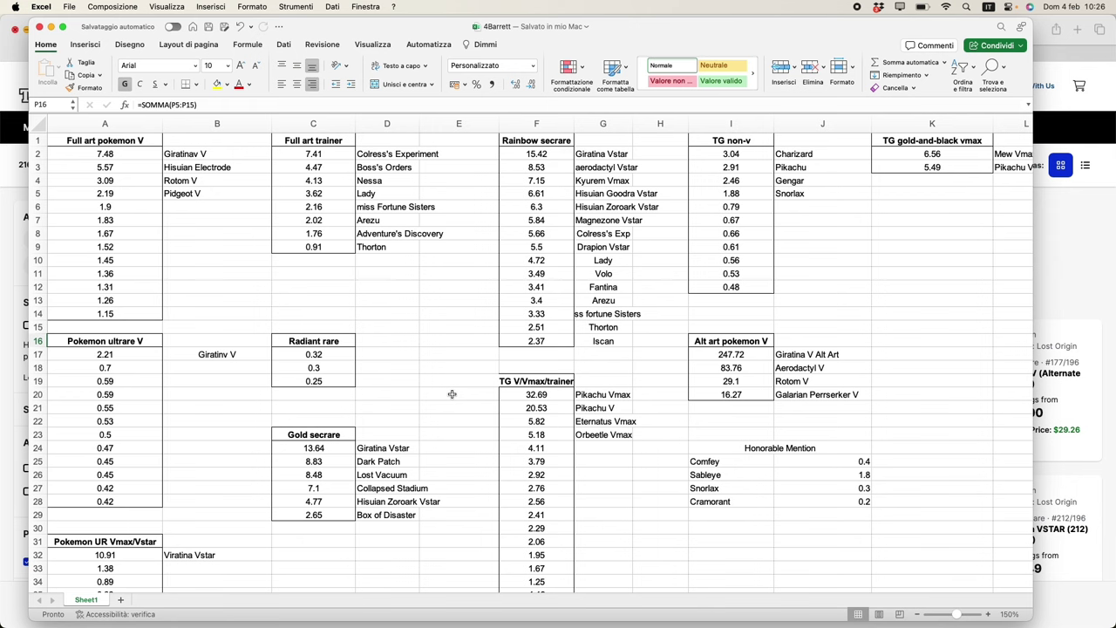
- Review the Alt art pokemon V cards and prices in I17:J20, plus Eternatus Vmax and Pikachu Vmax in the TG V/Vmax/trainer list
scroll(452, 394, "right", 5)
left_click_drag(481, 353, 564, 394)
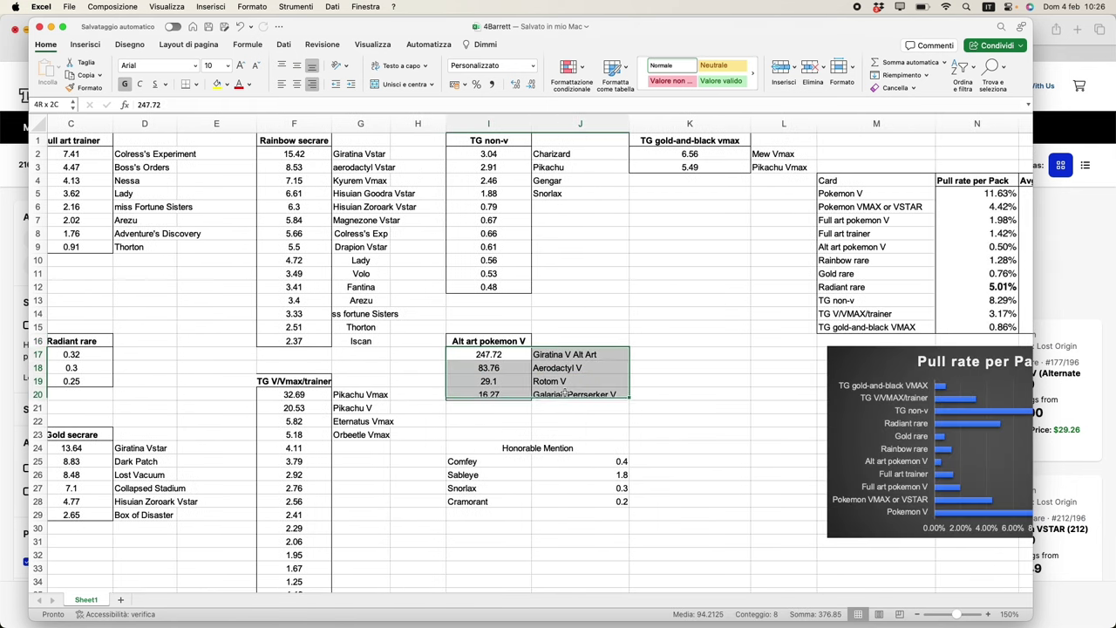
left_click(565, 394)
left_click(362, 421)
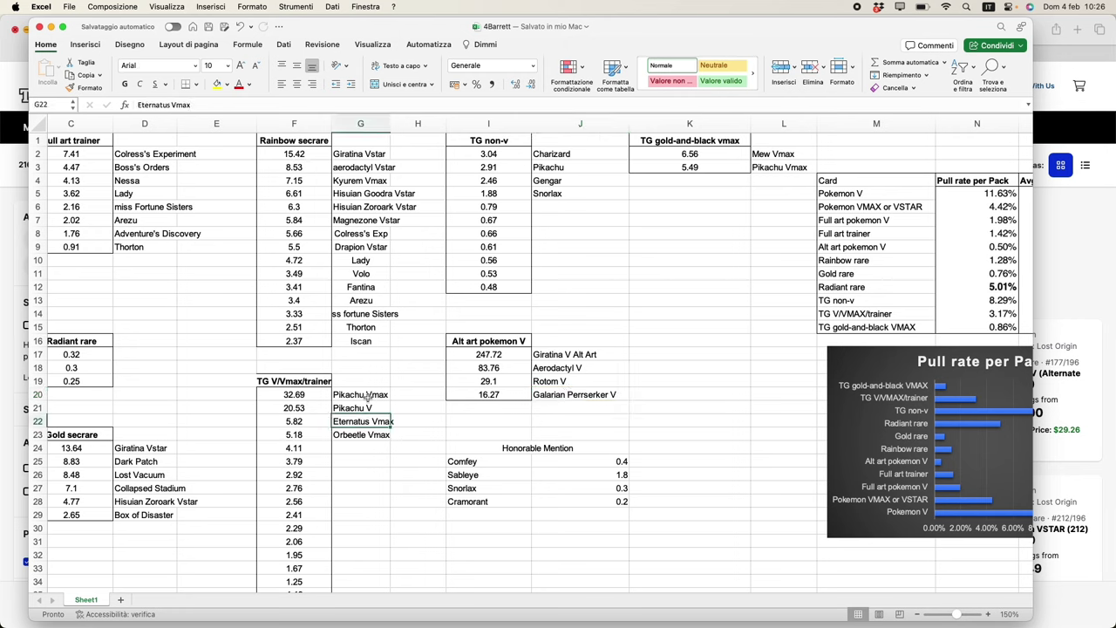
left_click(366, 397)
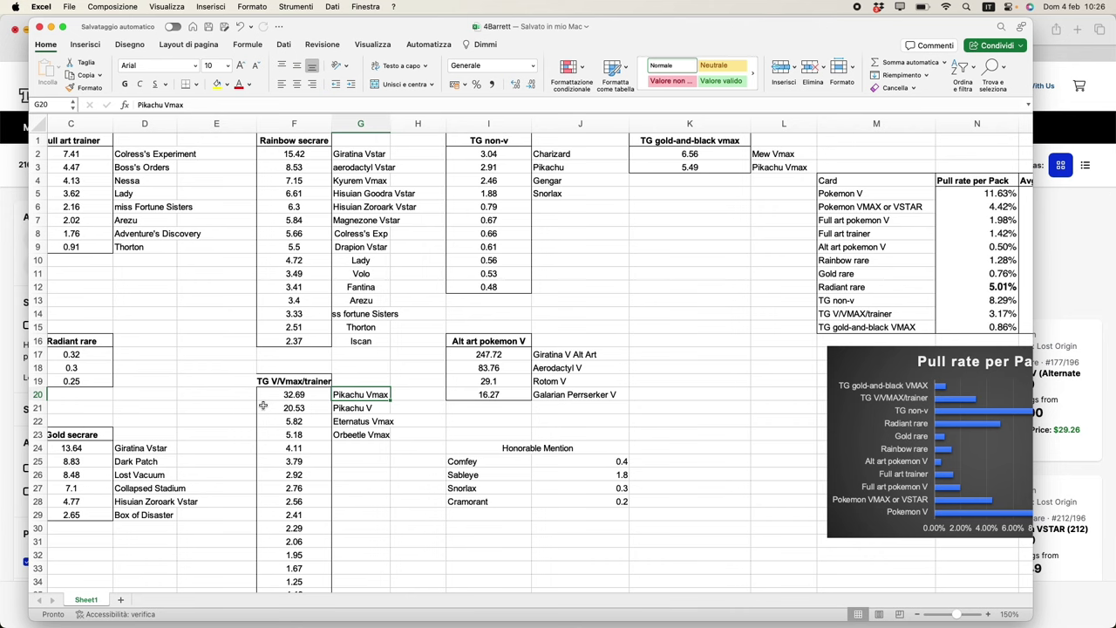
- Recheck the $ pack total in P16 against the category price tables
scroll(518, 364, "right", 5)
left_click(750, 341)
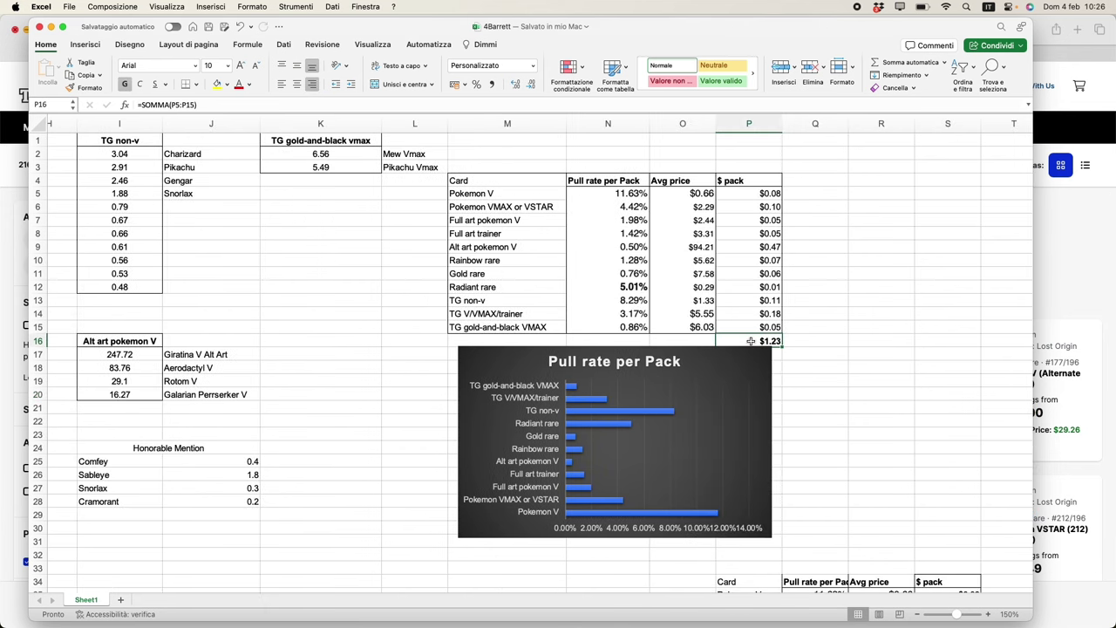
scroll(367, 358, "left", 5)
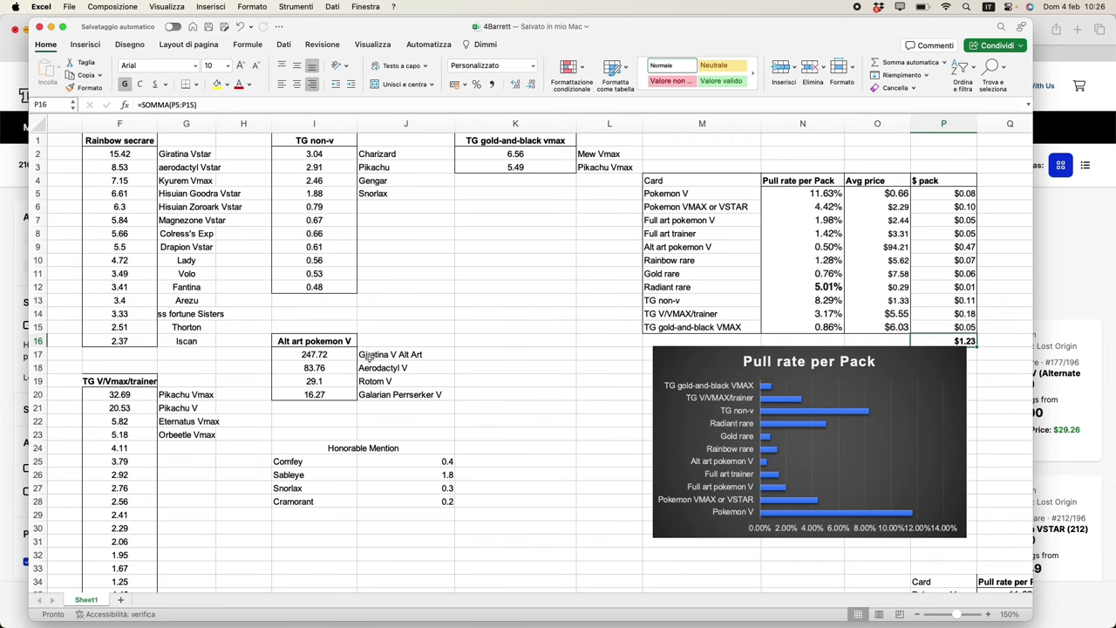
scroll(370, 356, "right", 3)
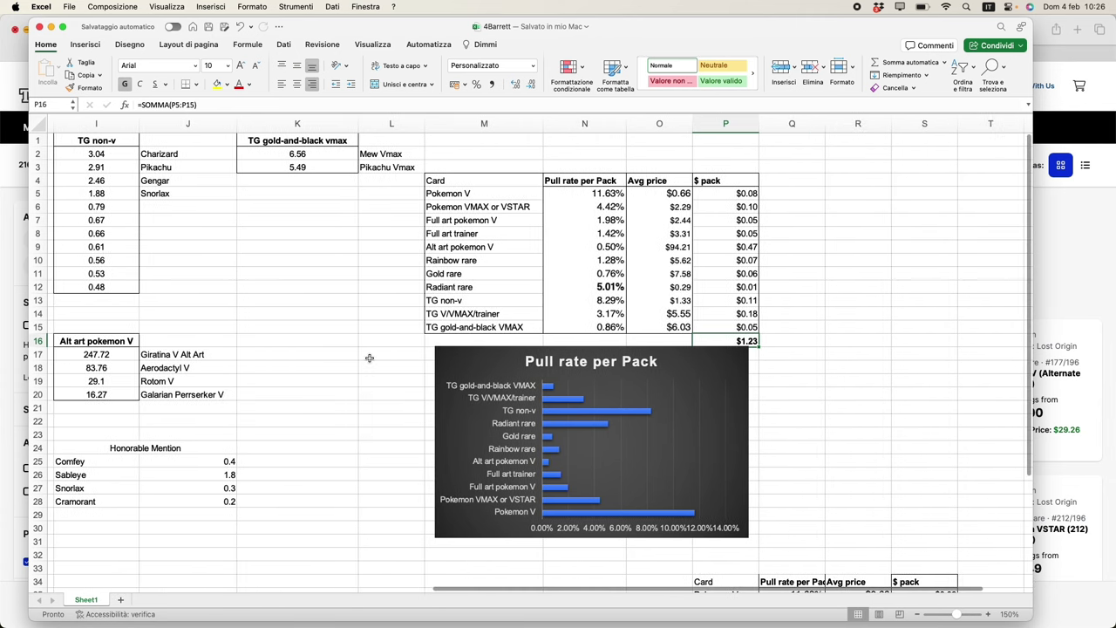
- Examine the PSA9 and PSA10 prices in I38:J45 for the alt art cards and both Pikachu cards
scroll(265, 347, "down", 5)
scroll(265, 347, "left", 2)
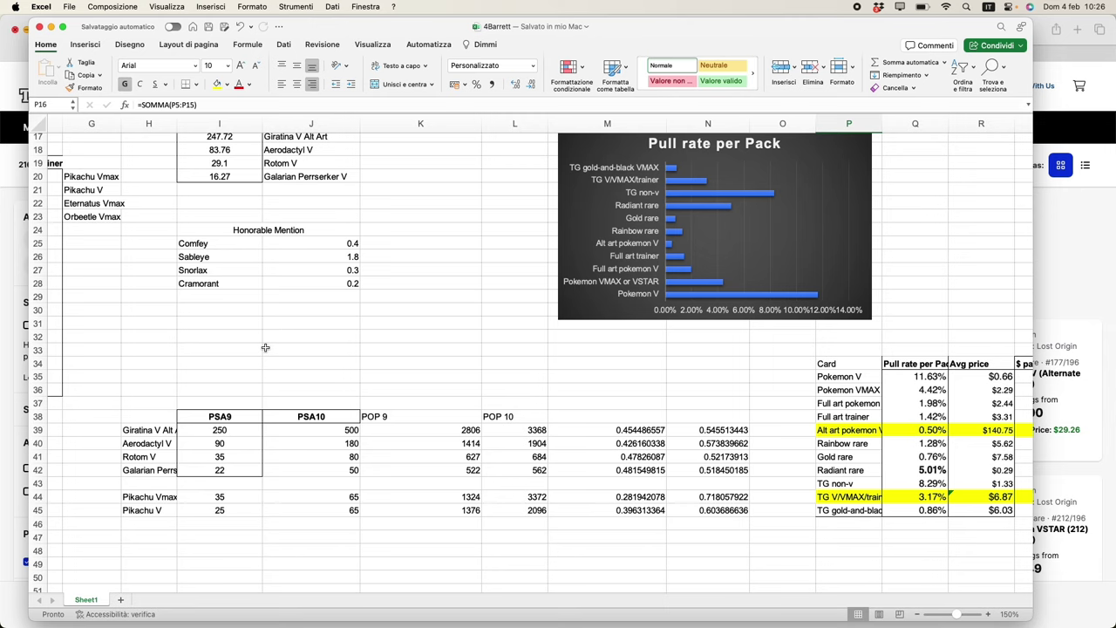
left_click_drag(222, 418, 299, 416)
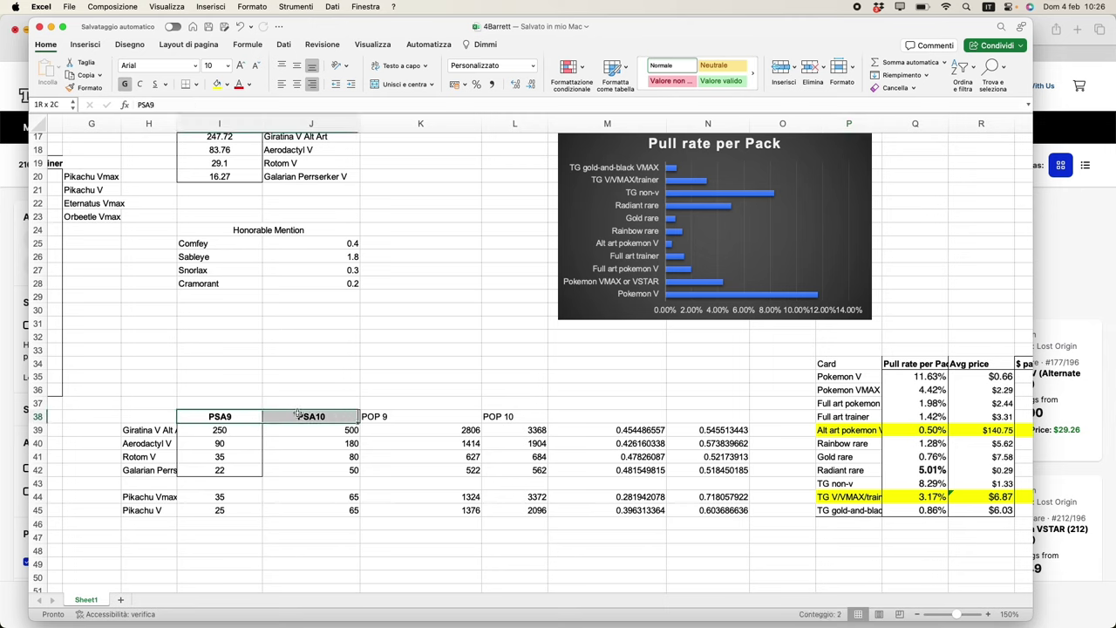
left_click(299, 416)
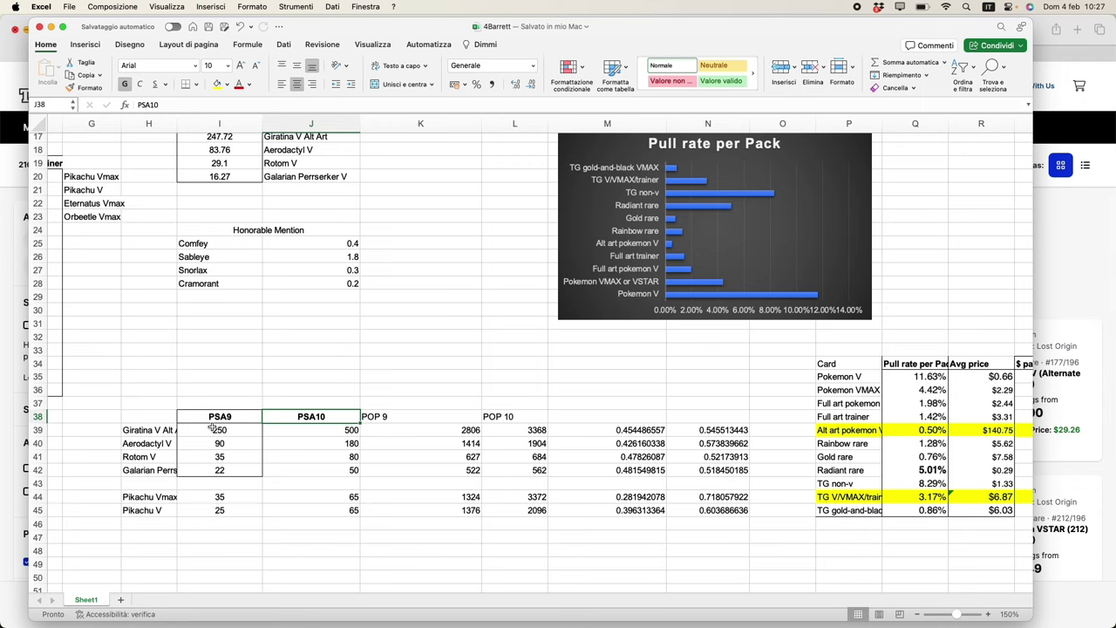
left_click_drag(212, 428, 332, 528)
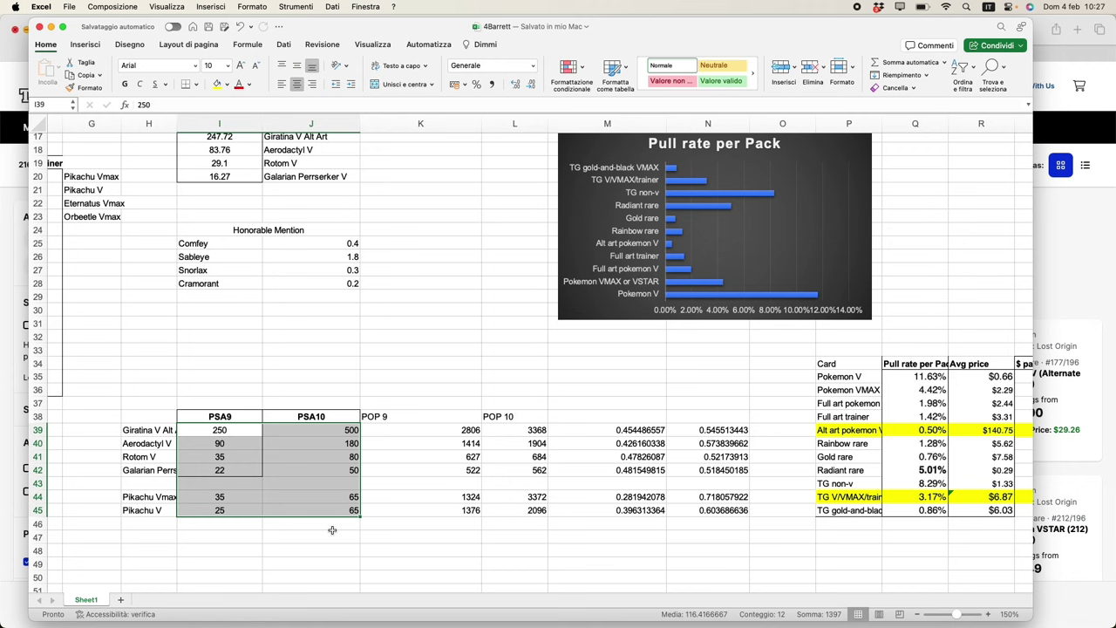
left_click(332, 529)
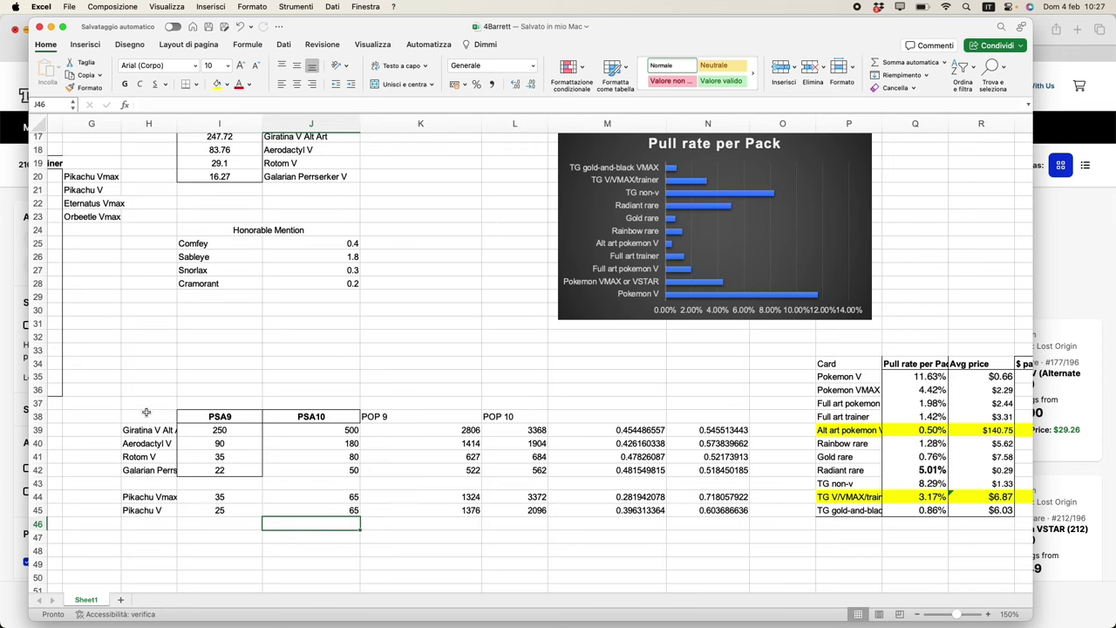
- Compare Giratina V Alt Art's PSA10 price in J39 with the other graded prices down to Pikachu V
left_click_drag(146, 412, 322, 510)
left_click(323, 510)
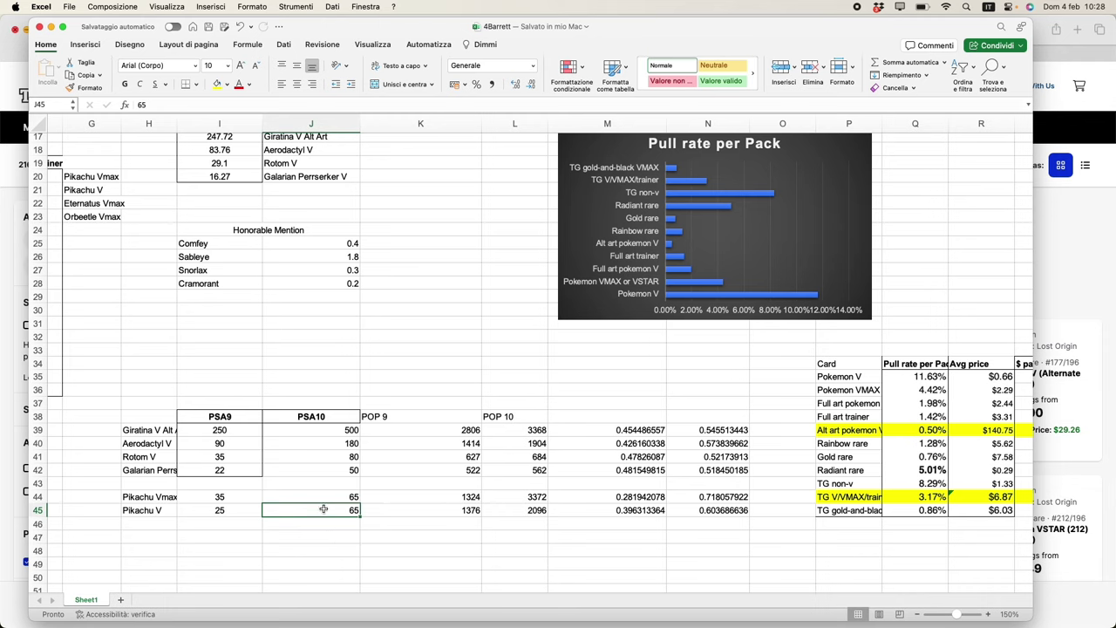
left_click(316, 431)
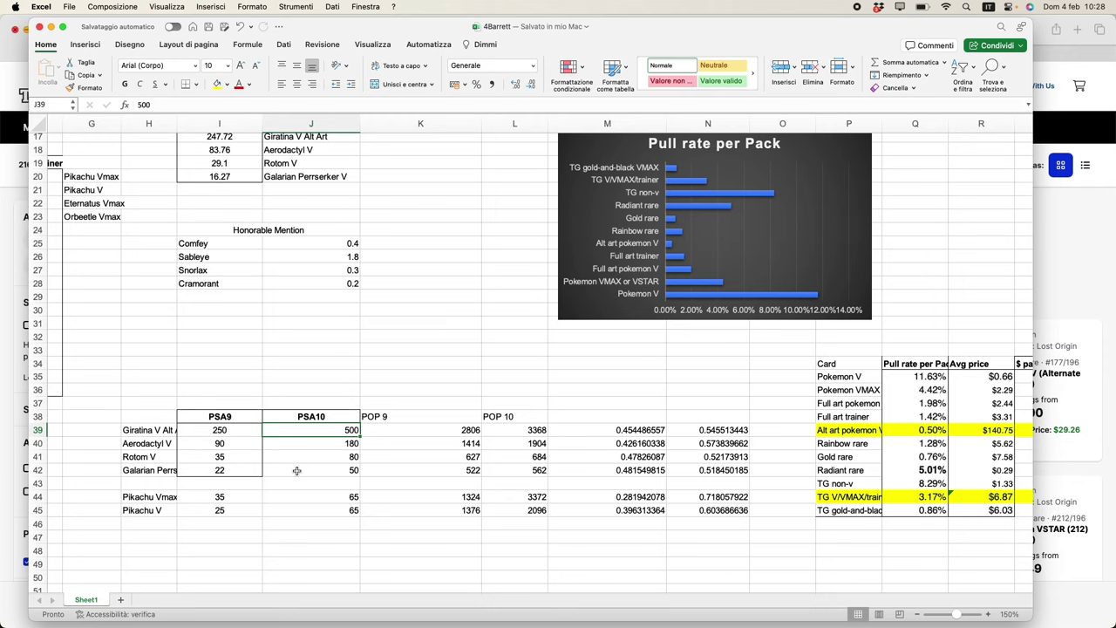
left_click(310, 533)
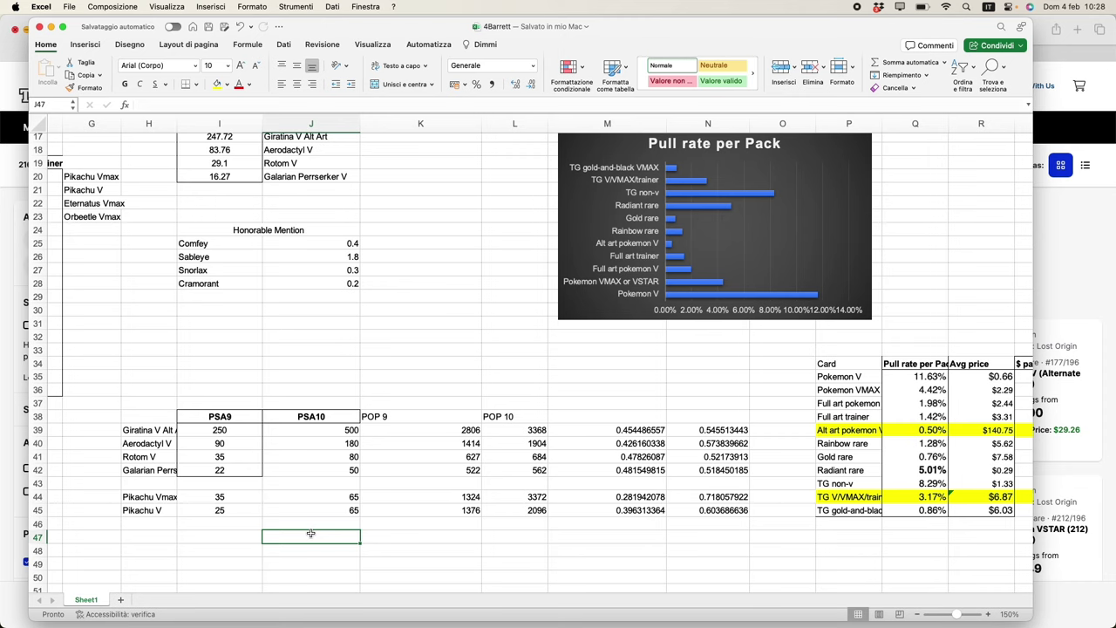
left_click(305, 442)
left_click(305, 433)
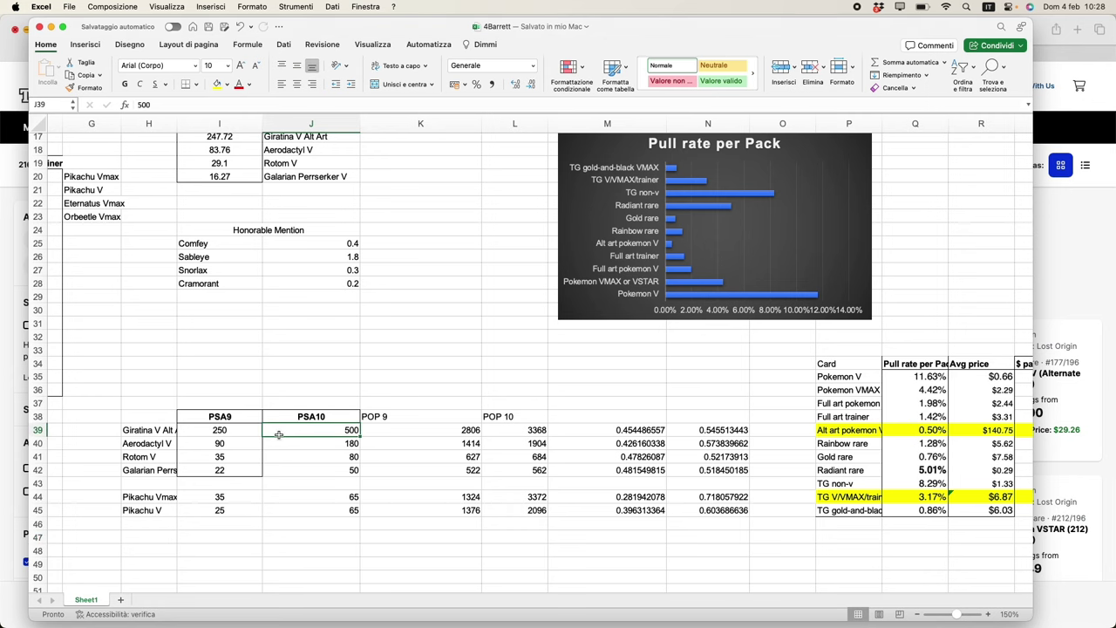
- Go over the whole PSA9 and PSA10 price block once more, ending at Pikachu V's PSA10 price in J45
scroll(279, 434, "right", 1)
left_click_drag(211, 420, 328, 518)
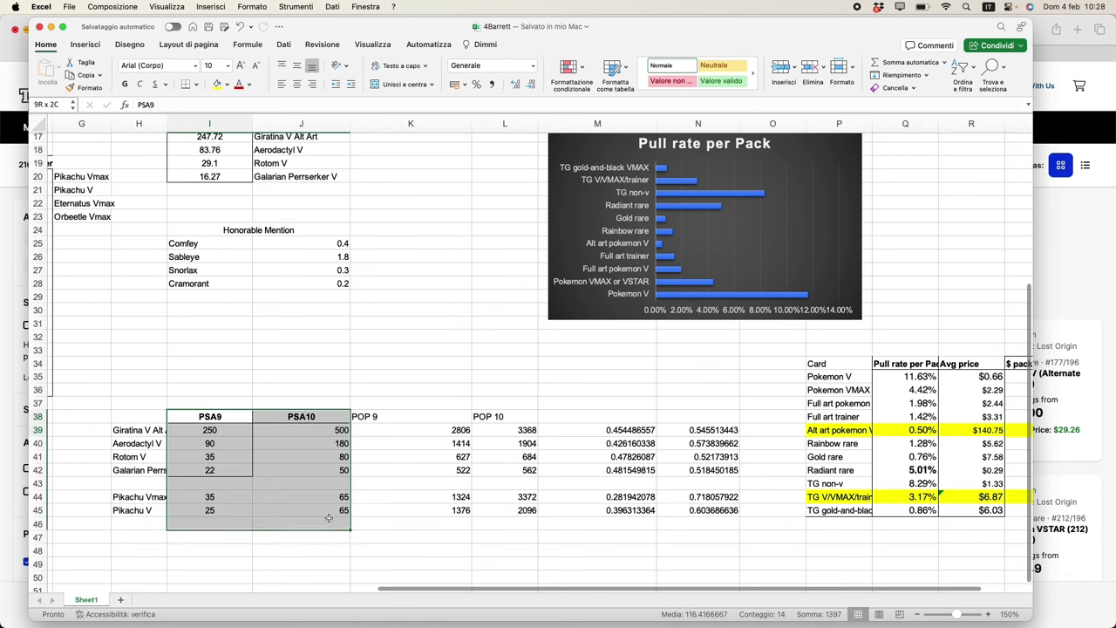
left_click(315, 510)
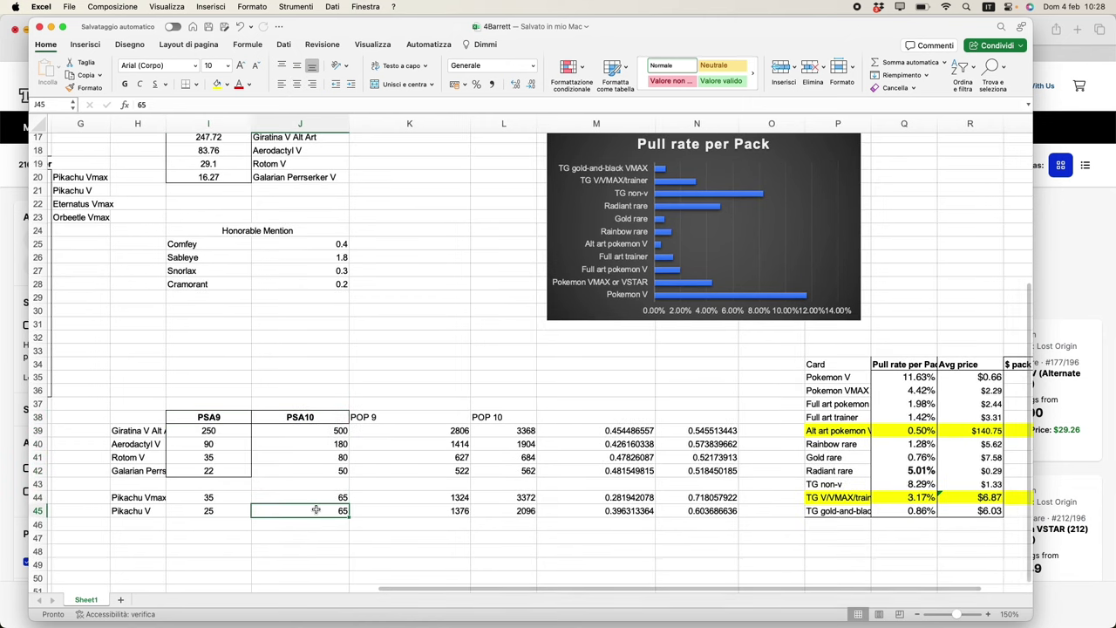
scroll(316, 510, "right", 1)
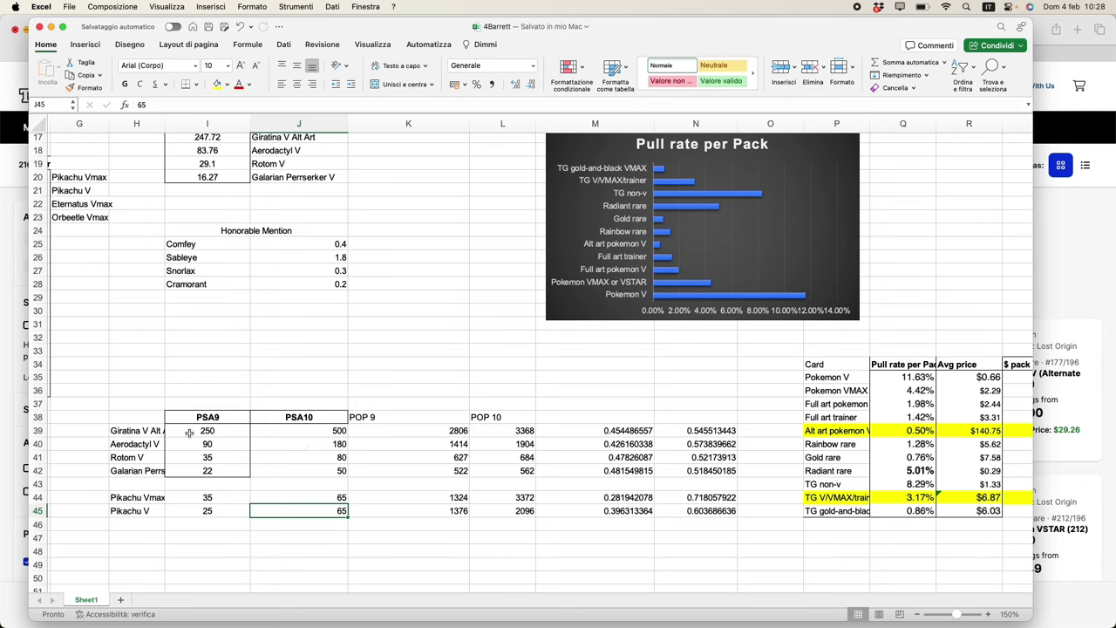
- Examine the POP 9 and POP 10 counts in K38:L45 and inspect the grade ratio formulas in M39 and N39
left_click_drag(377, 420, 494, 417)
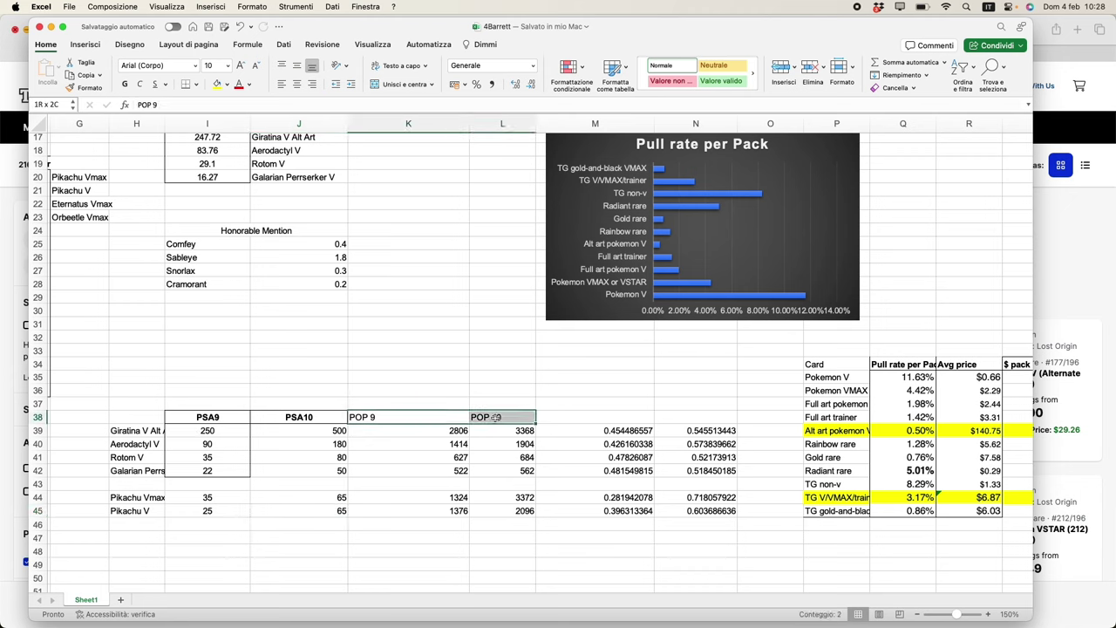
left_click_drag(425, 431, 503, 510)
left_click(503, 510)
left_click_drag(601, 431, 688, 512)
left_click(624, 434)
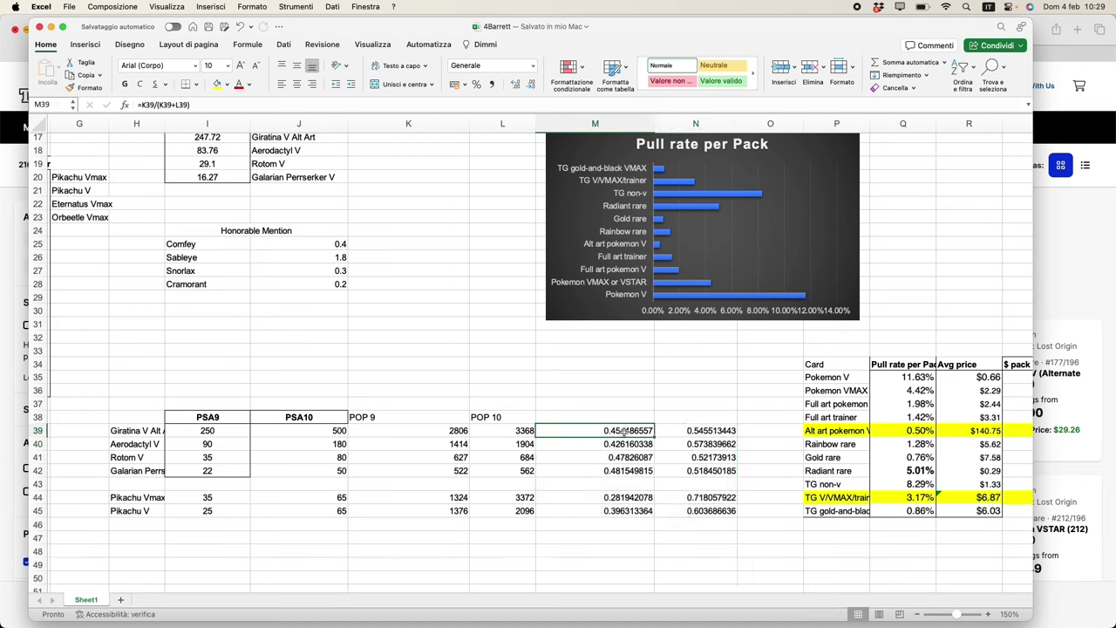
left_click(690, 429)
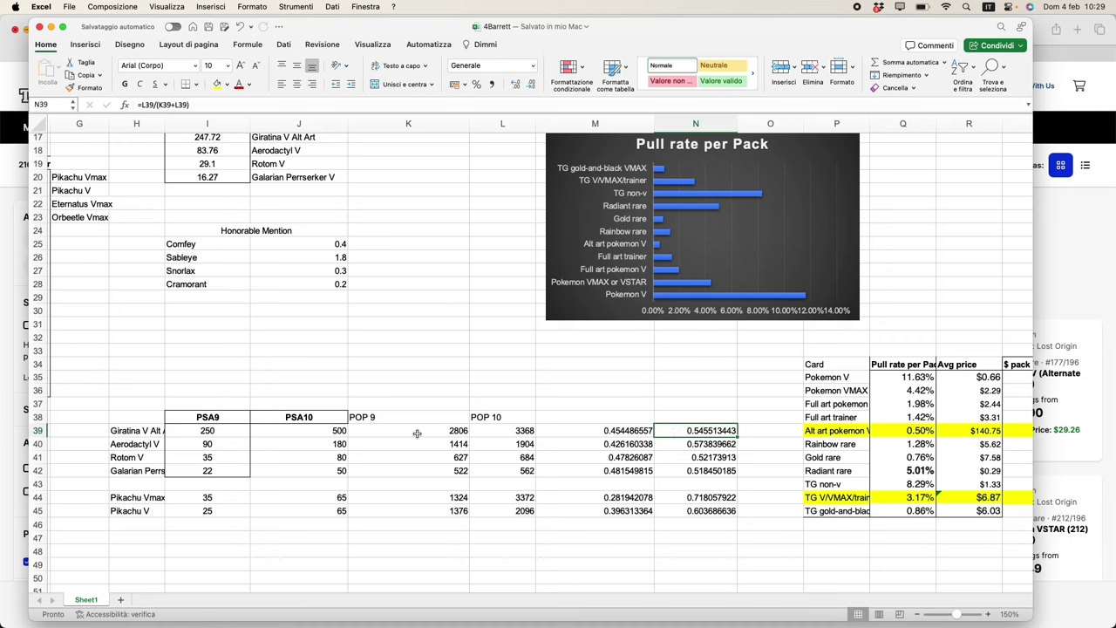
- Check Giratina V Alt Art's population counts in K39 and L39, and the POP 9 and POP 10 headings above them
left_click(118, 432)
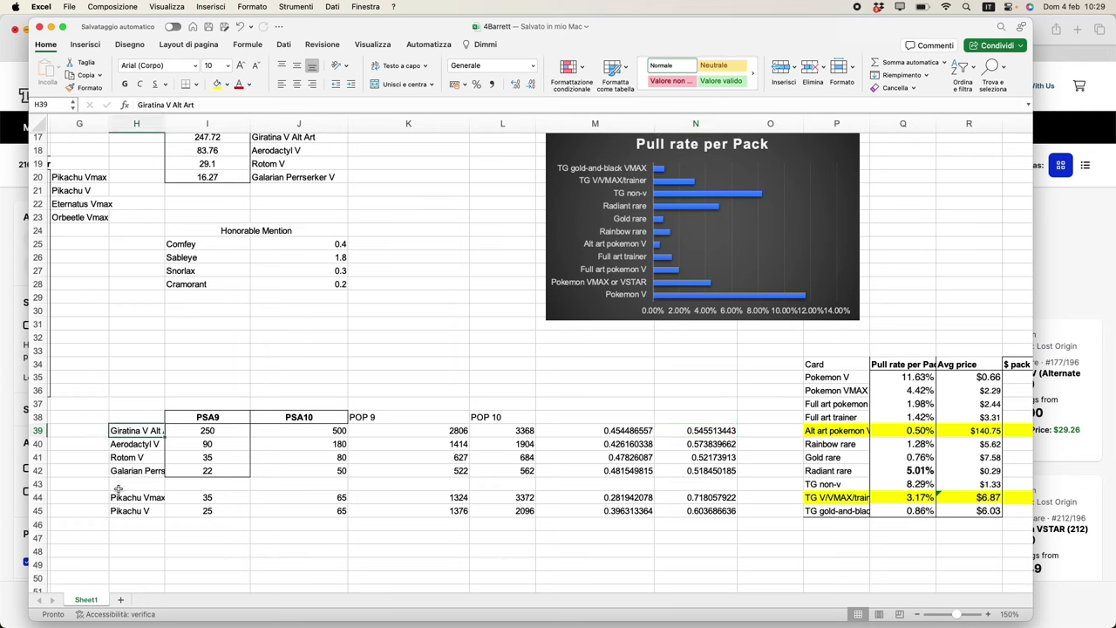
left_click(452, 434)
left_click(490, 431)
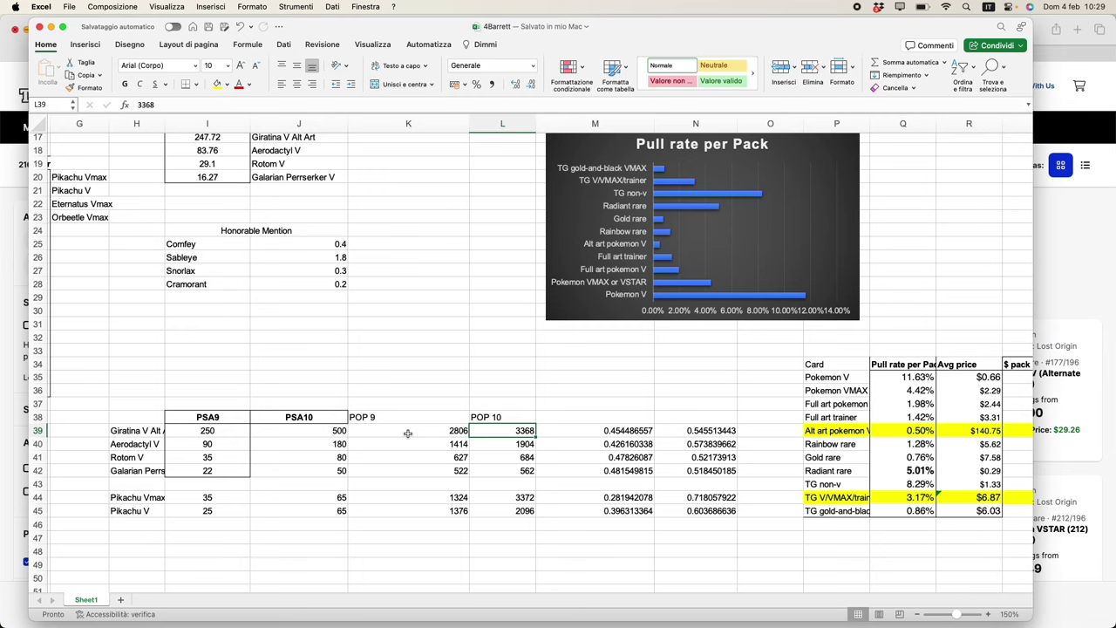
left_click(150, 406)
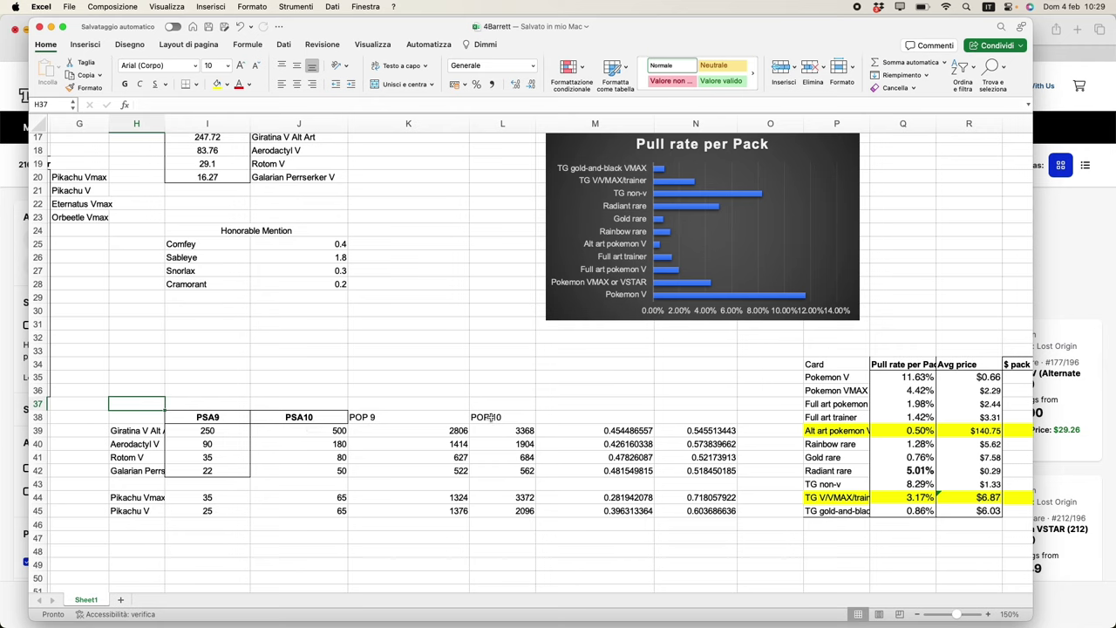
left_click(397, 420)
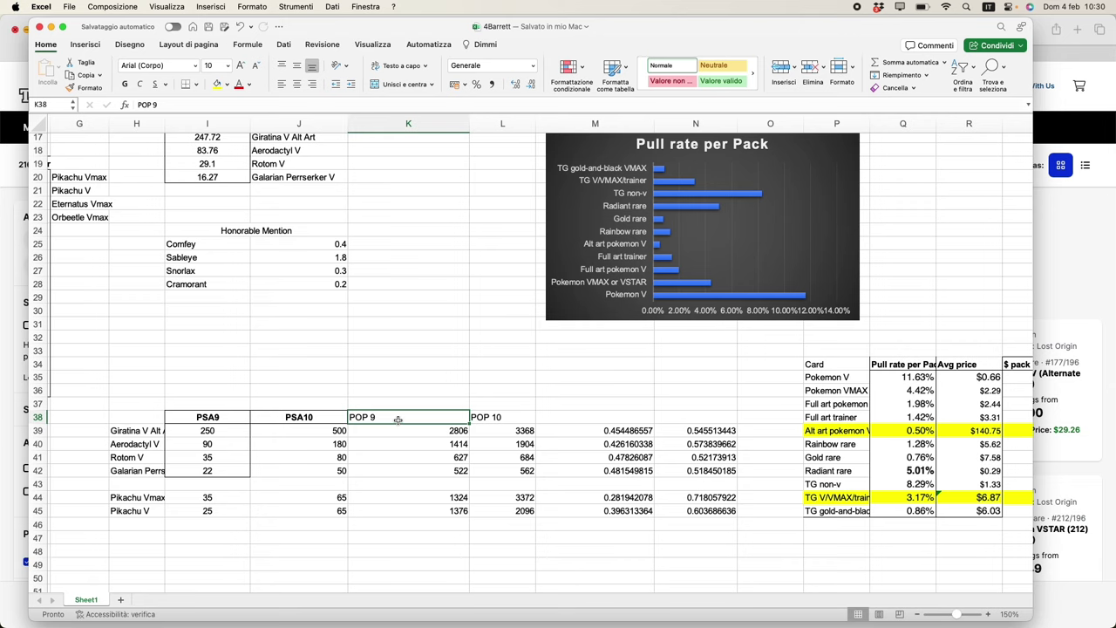
left_click(511, 417)
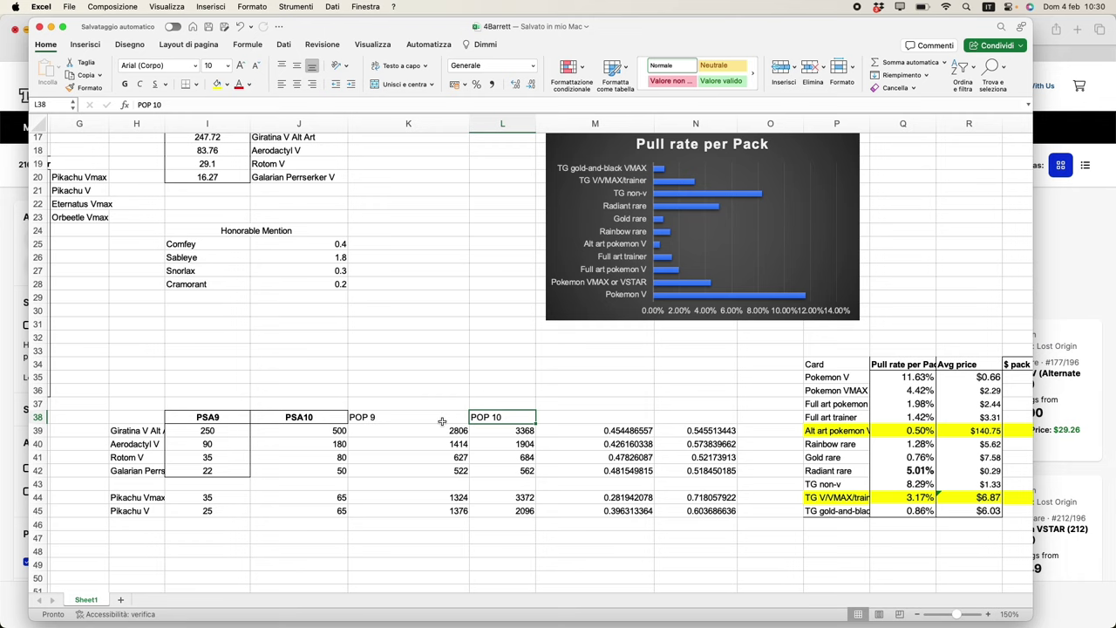
- Compare the POP 9 and POP 10 counts in row 39 with the ratios calculated from them in M39:N39
left_click_drag(442, 421, 487, 420)
left_click(486, 420)
left_click(445, 416)
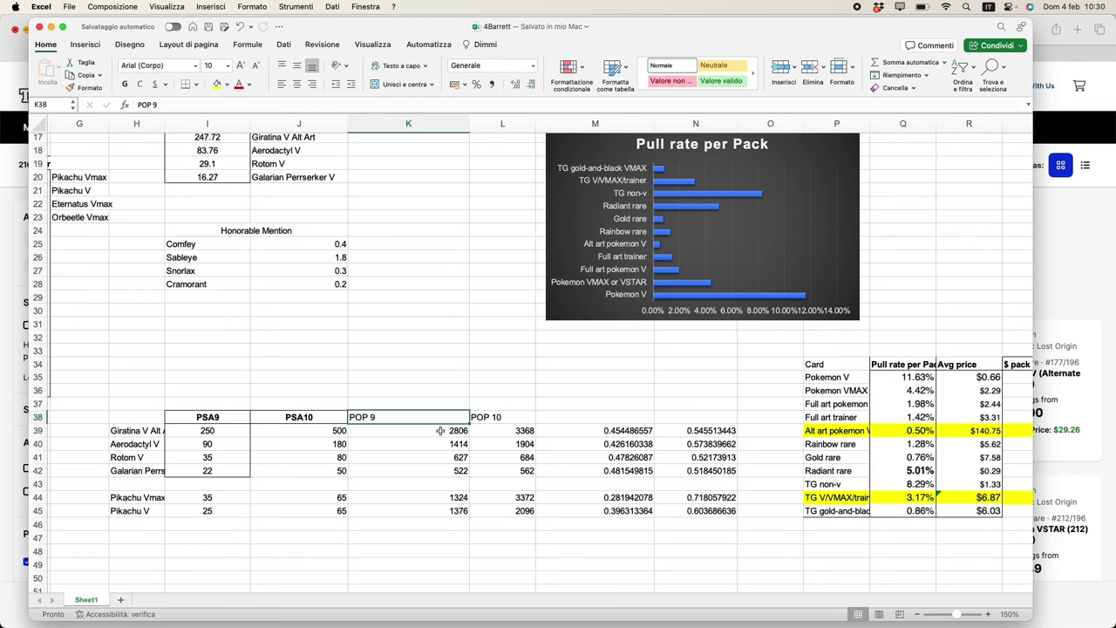
left_click_drag(441, 432, 498, 431)
left_click(498, 431)
left_click_drag(602, 431, 689, 430)
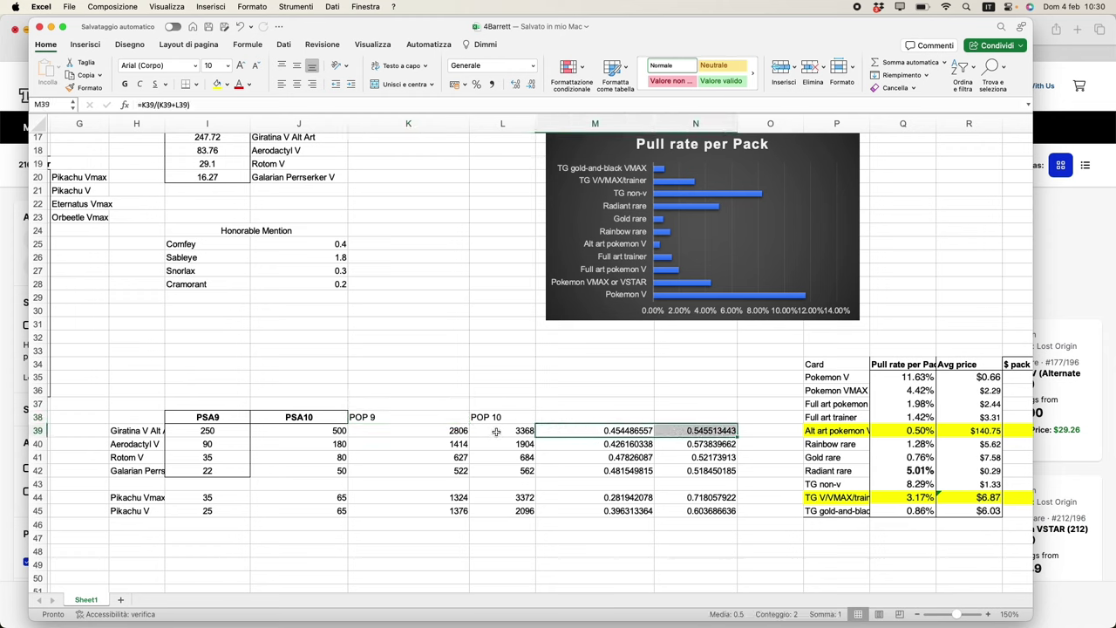
left_click(589, 432)
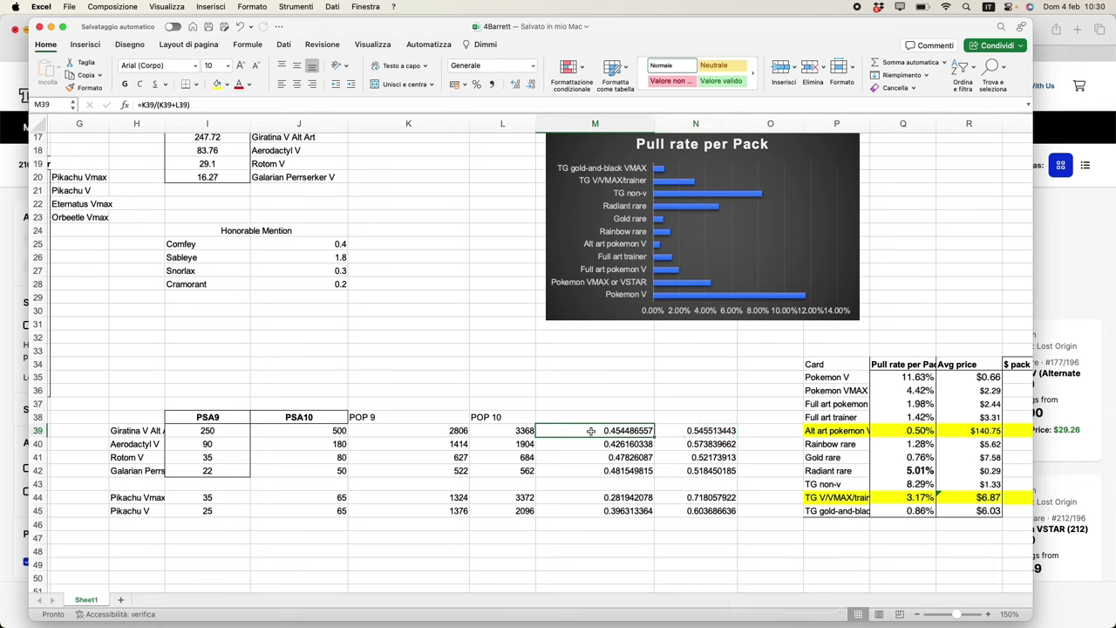
- Check Galarian Perrserker V's PSA9 and PSA10 prices in I42 and J42
left_click(243, 474)
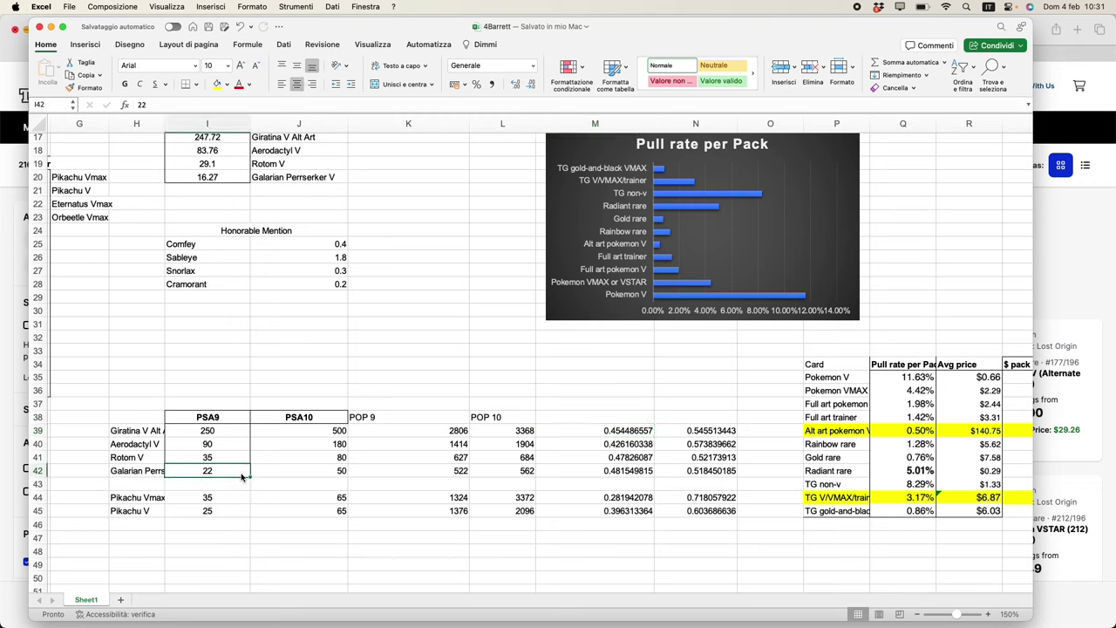
left_click(279, 473)
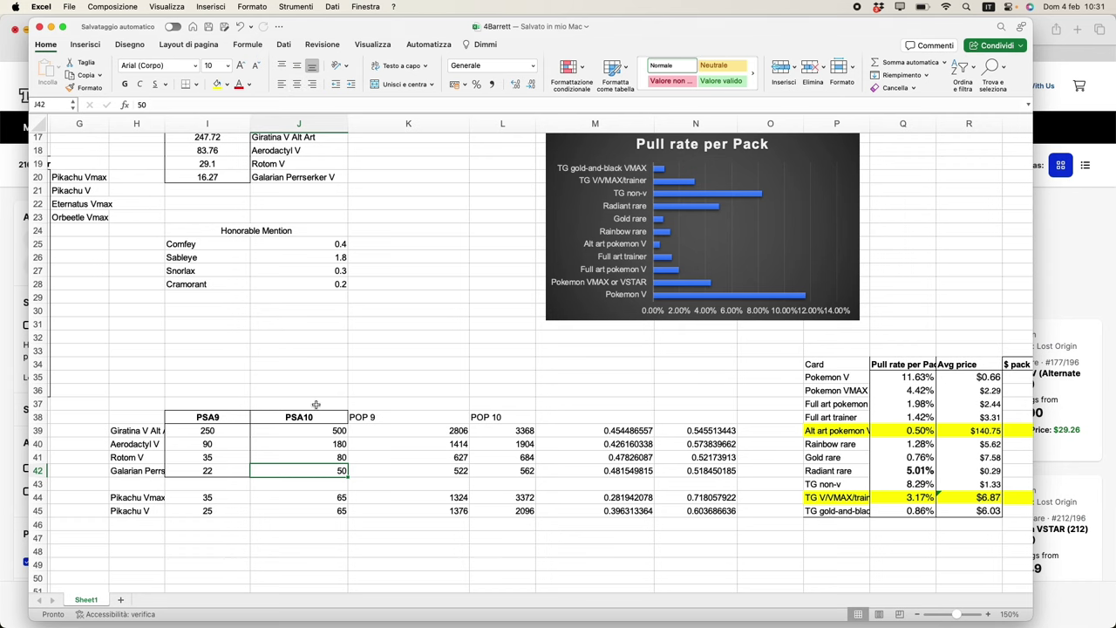
- Inspect the Alt art pokemon V average price formula in R39, and go back to the original pull rate table in M4:P16
scroll(550, 471, "right", 2)
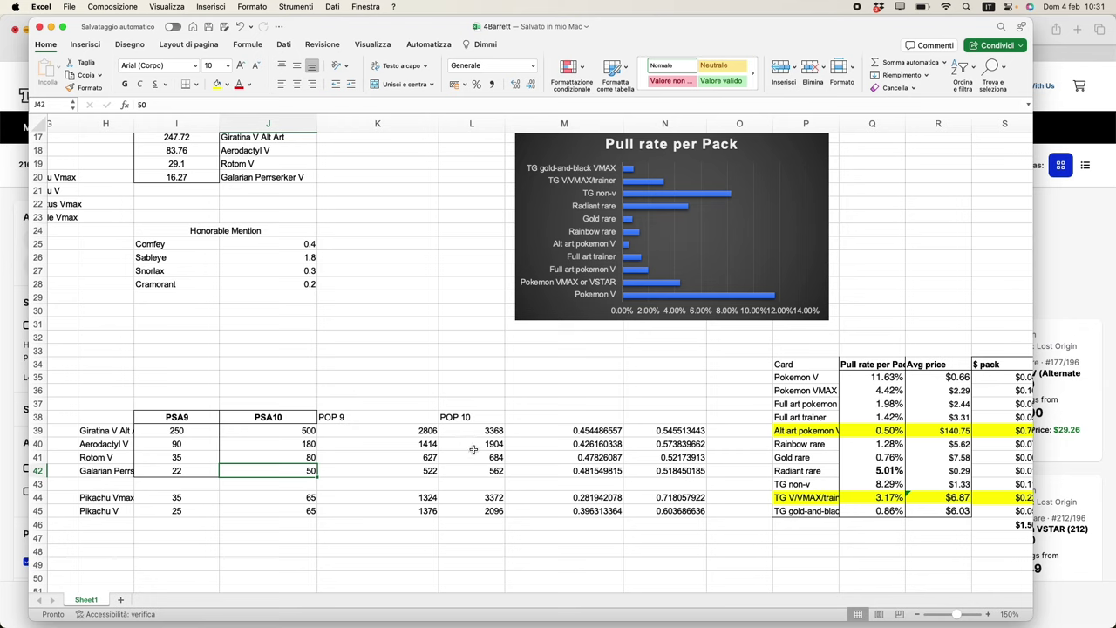
left_click(794, 430)
left_click(664, 416)
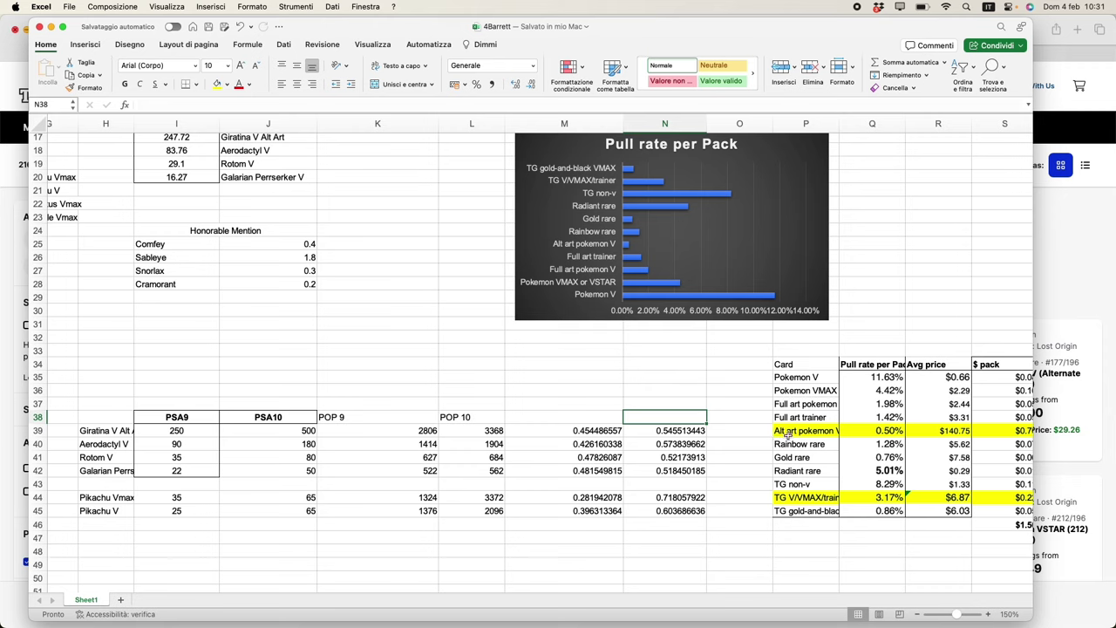
left_click(946, 431)
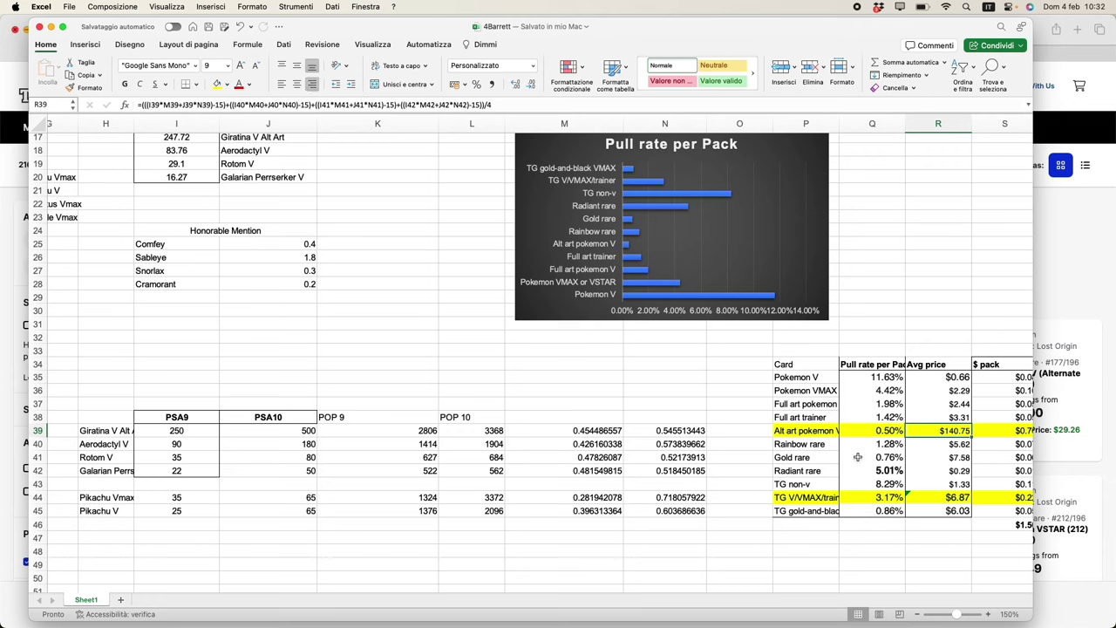
left_click(813, 430)
scroll(524, 379, "up", 2)
scroll(524, 378, "up", 5)
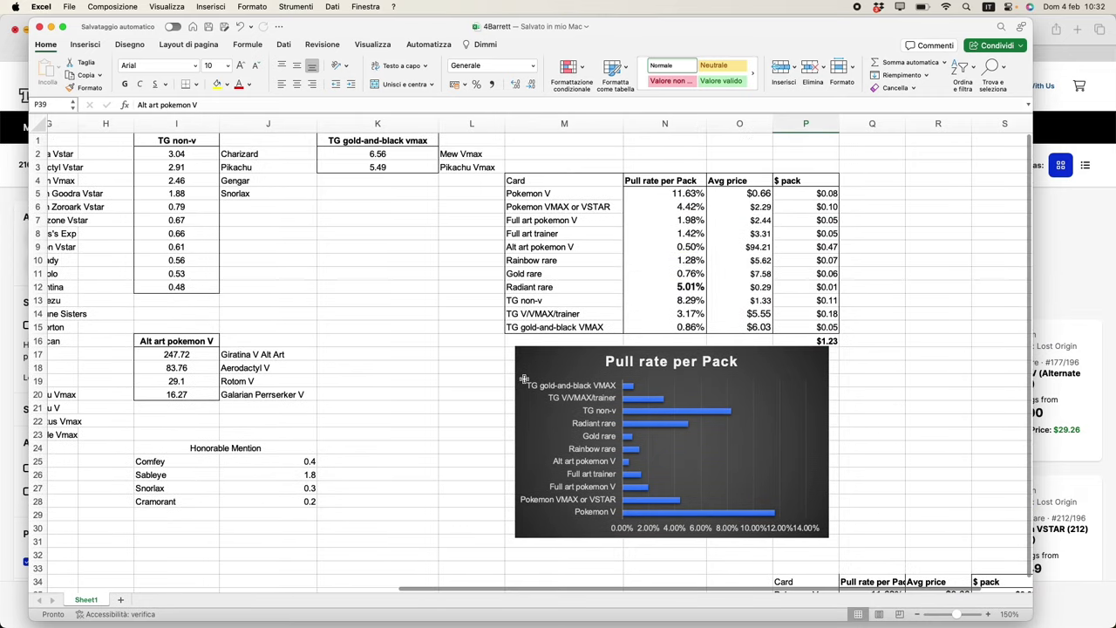
- Inspect the Alt art pokemon V average price in O9, and compare the TG V/VMAX/trainer average formulas in R44 and O14
left_click(736, 243)
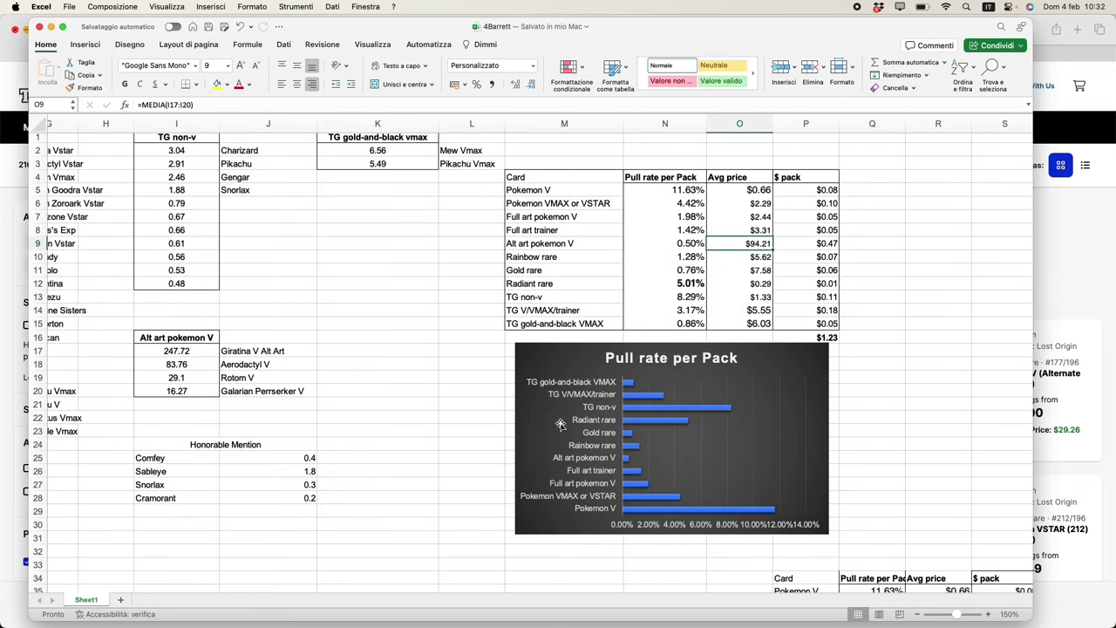
scroll(560, 424, "down", 8)
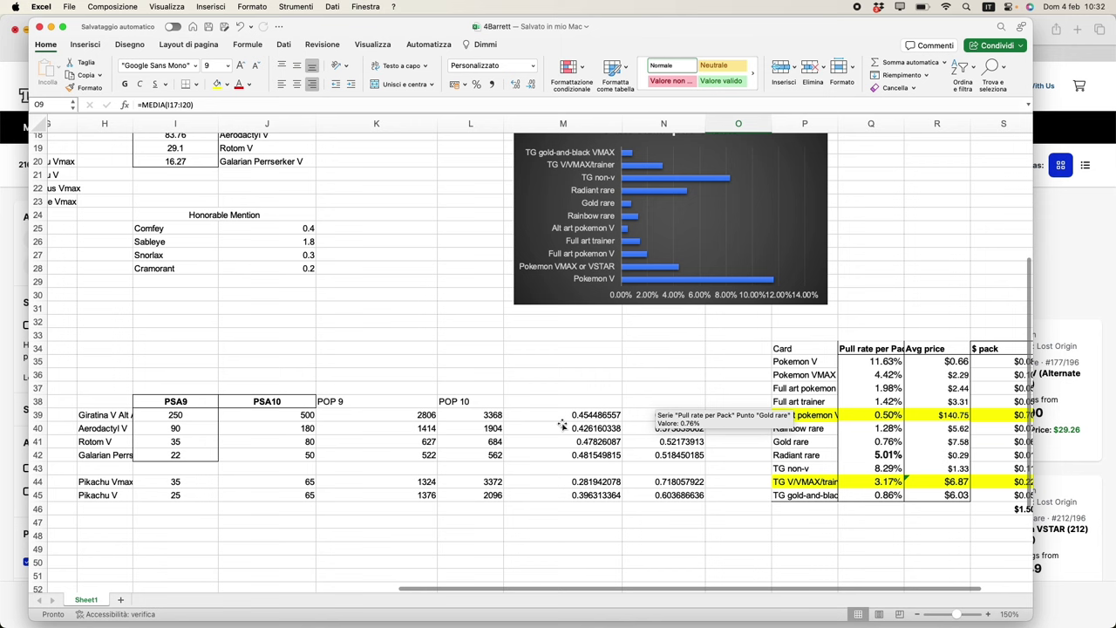
left_click(920, 481)
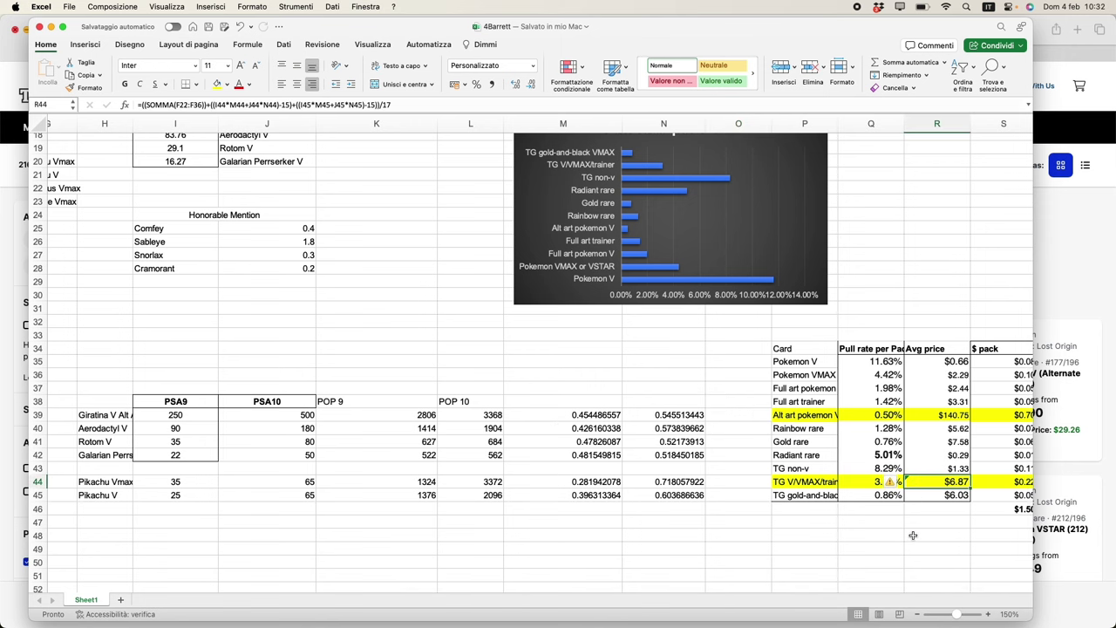
scroll(915, 534, "down", 1)
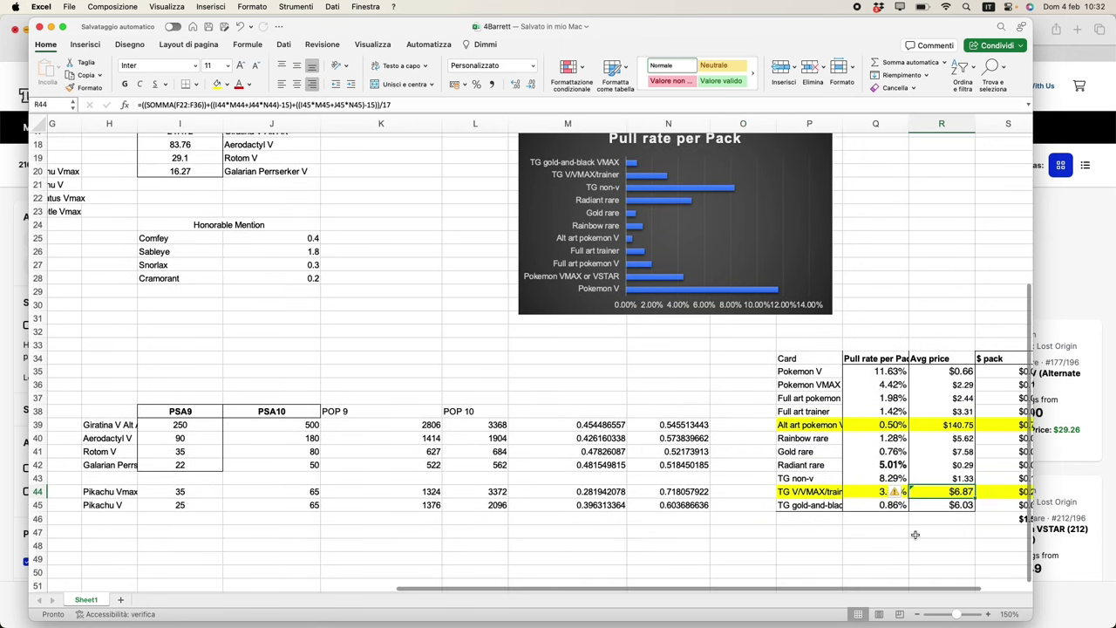
left_click(804, 491)
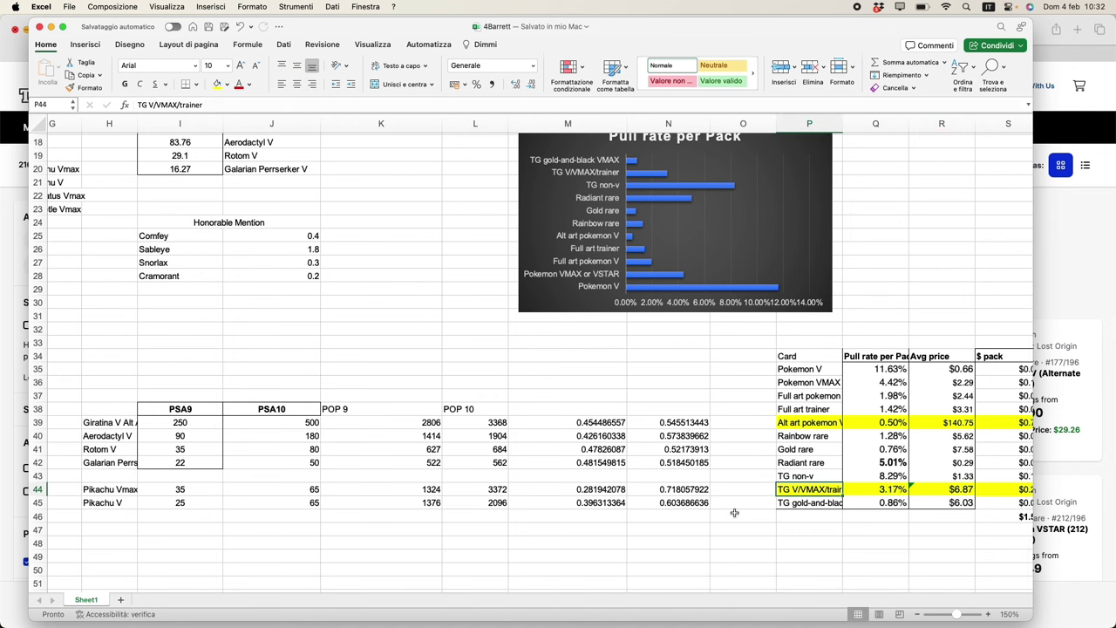
scroll(732, 511, "up", 5)
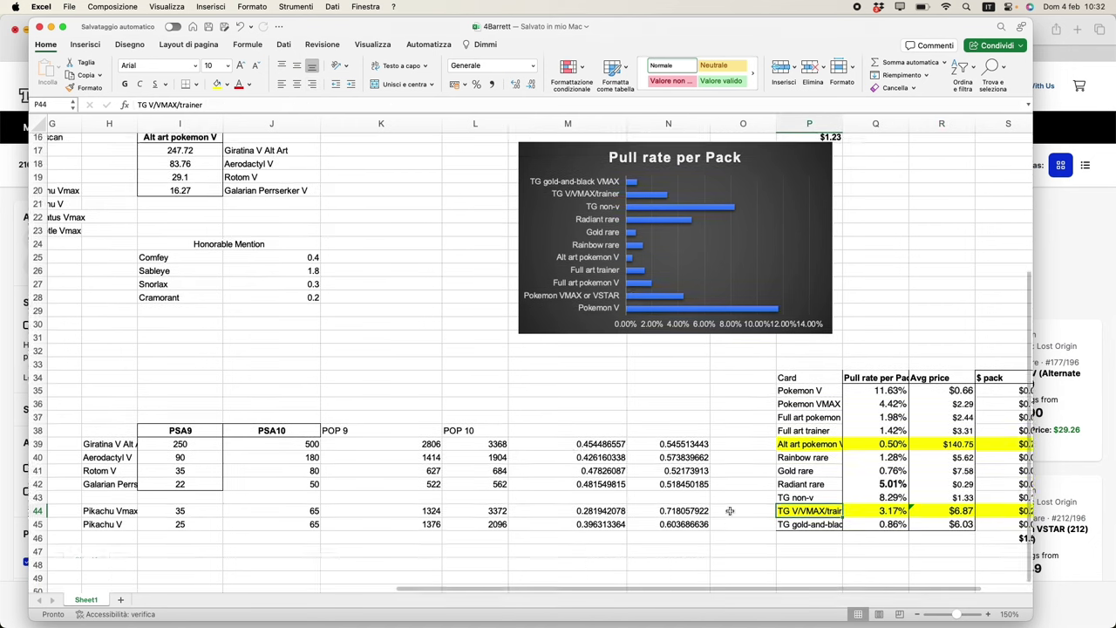
left_click(747, 267)
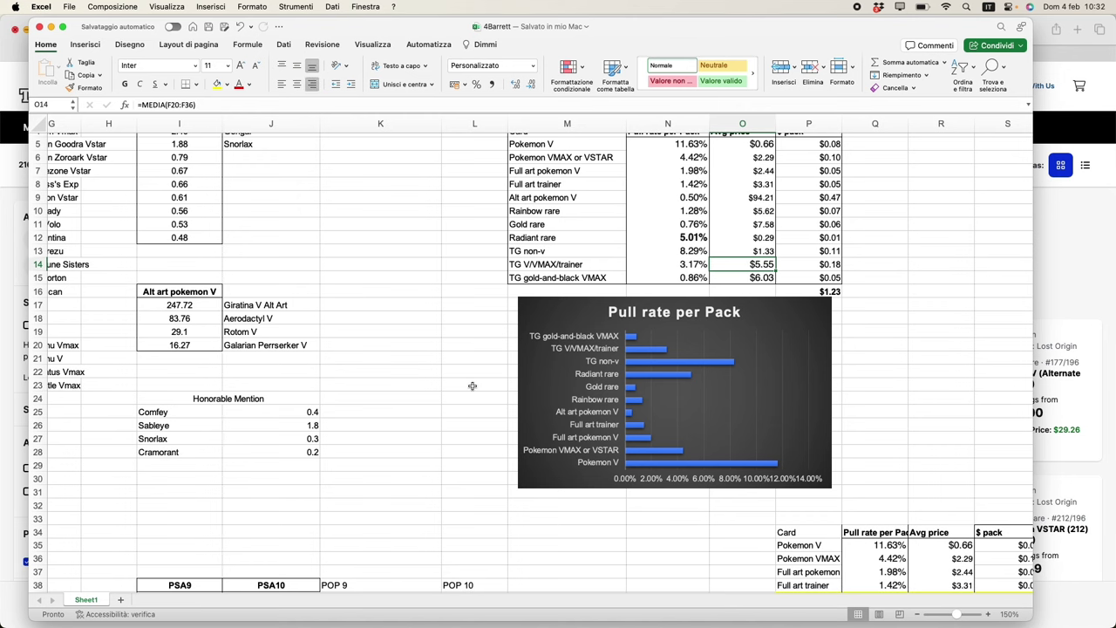
- Compare the original table's $ pack total in P16 with the adjusted total in S46, and check the percentage beside it in T46
left_click(781, 291)
scroll(781, 288, "down", 1)
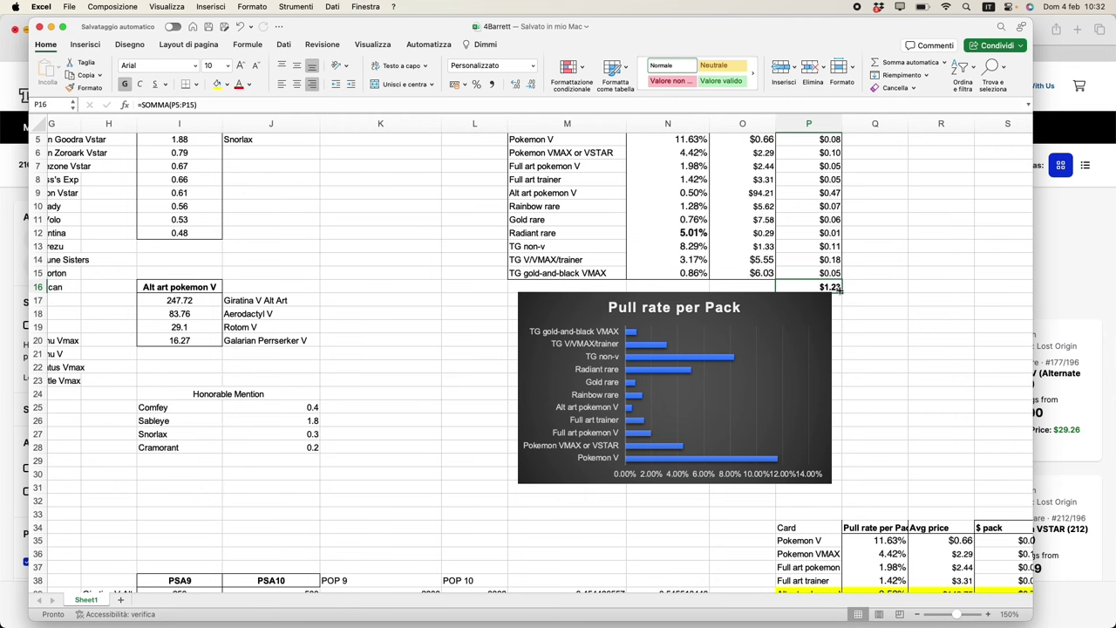
scroll(792, 335, "down", 10)
scroll(791, 335, "right", 3)
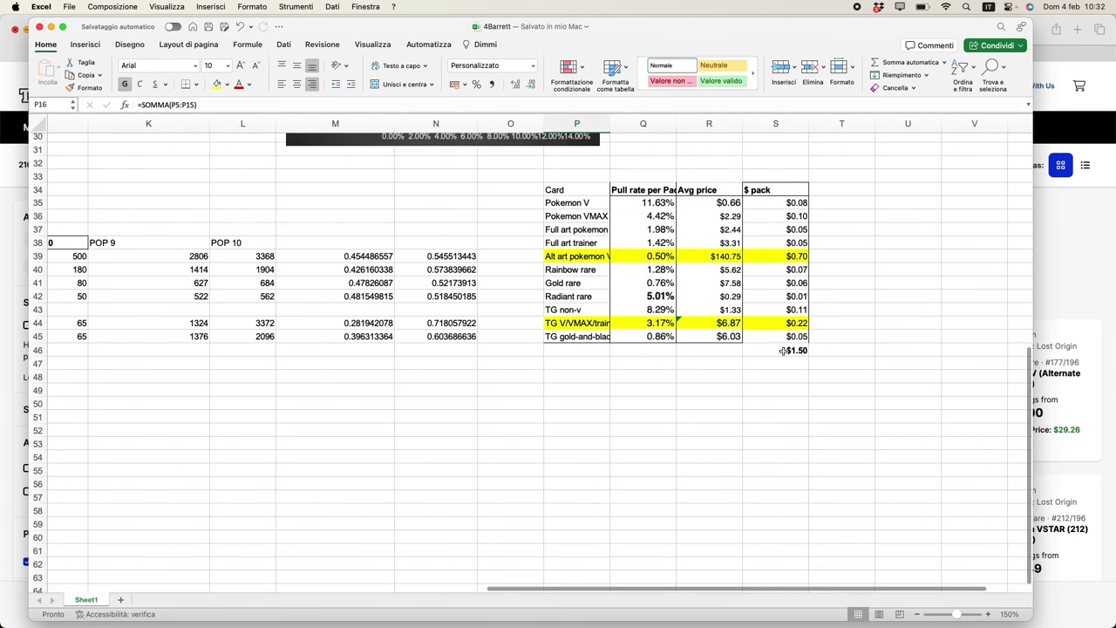
scroll(792, 335, "up", 3)
left_click(763, 436)
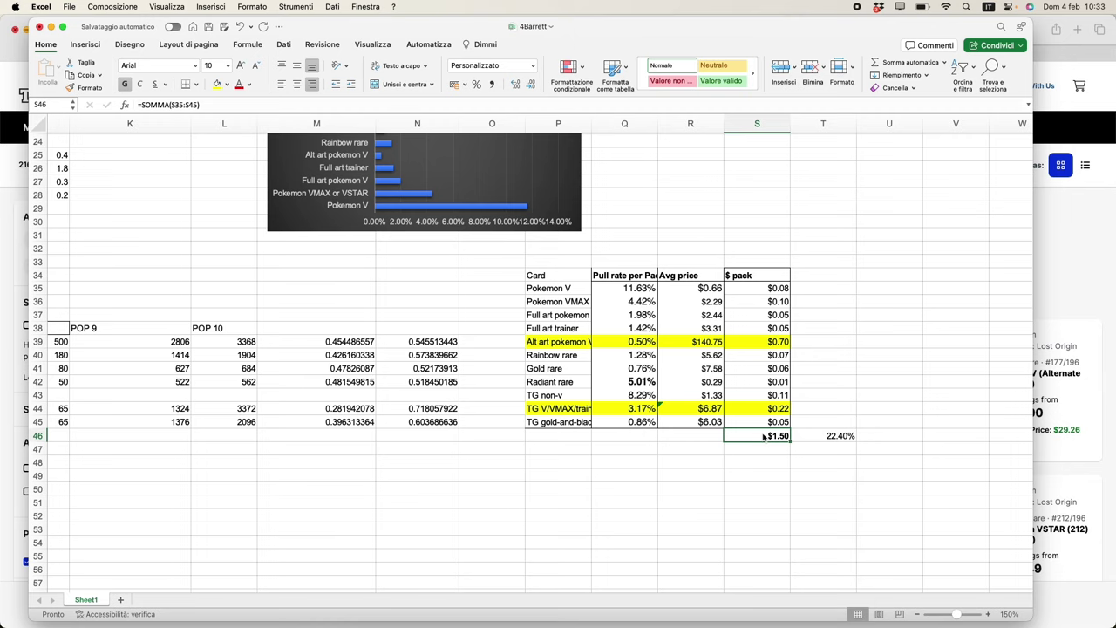
left_click(822, 438)
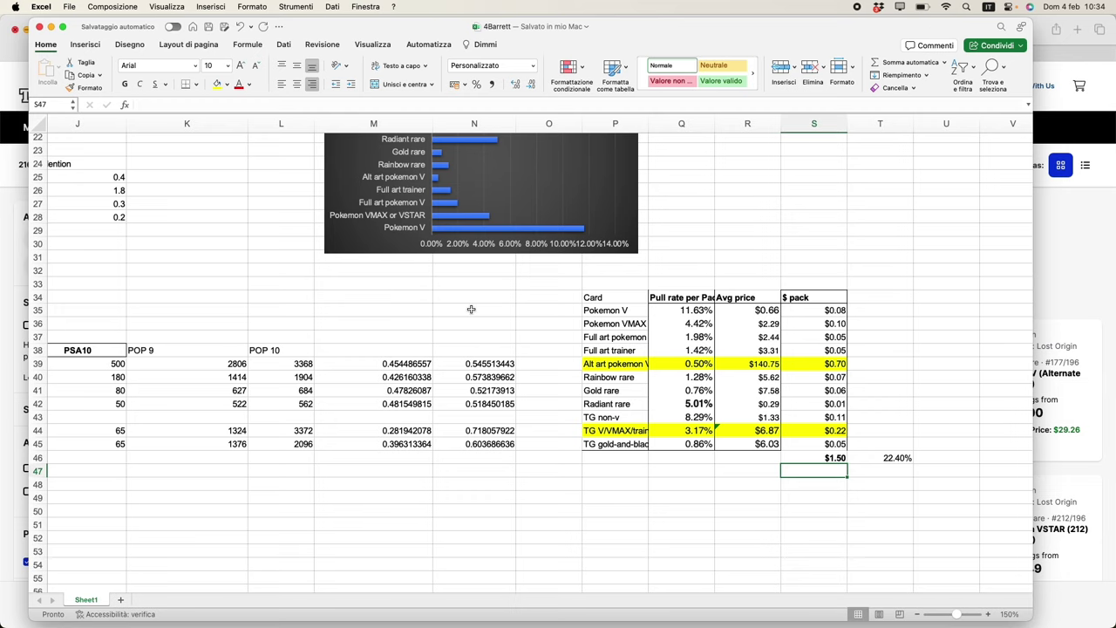
- Recheck the SOMMA formula of the adjusted $ pack total in S46 against the one in P16
left_click(800, 458)
scroll(800, 458, "up", 5)
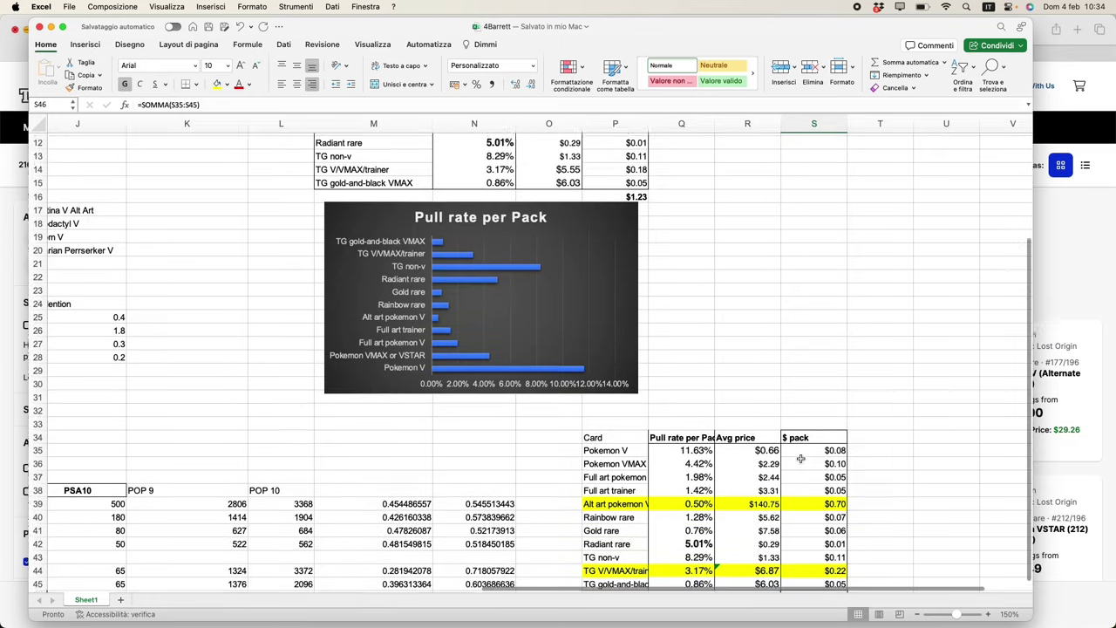
left_click(643, 209)
- Return to the Honorable Mention cards in I25:J28 and check the Cramorant entry in I28
scroll(718, 312, "down", 4)
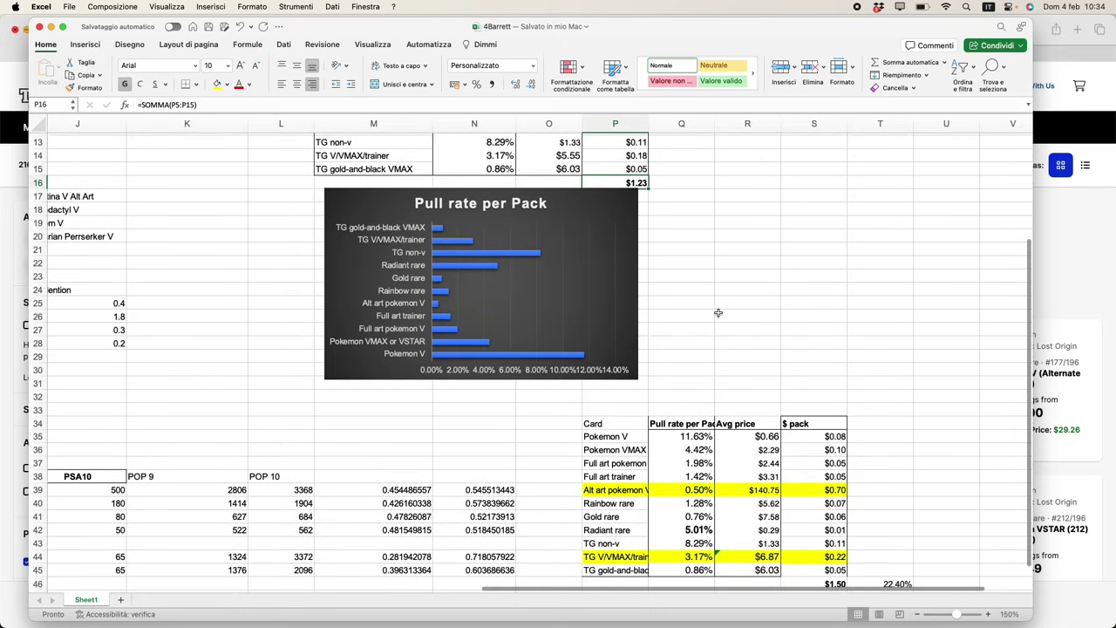
scroll(718, 312, "left", 1)
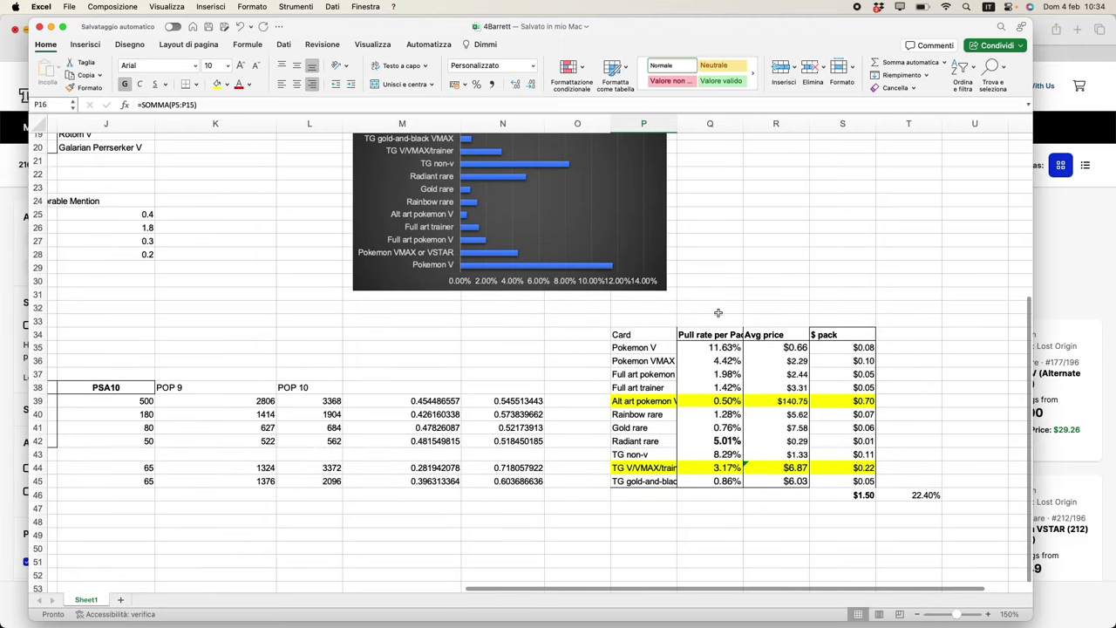
scroll(718, 312, "left", 5)
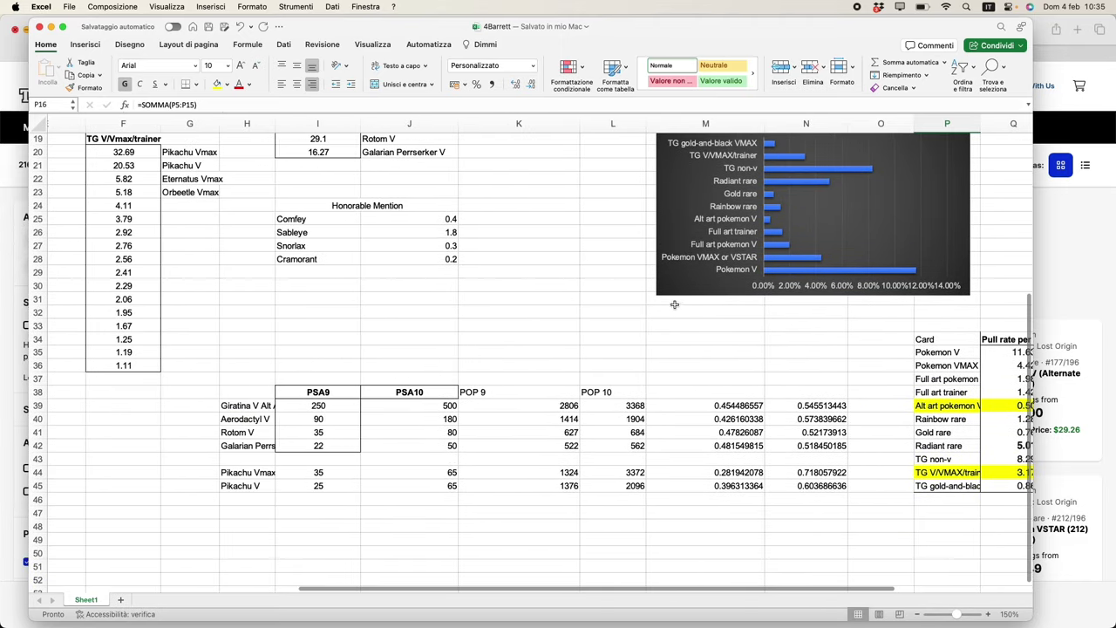
left_click(354, 259)
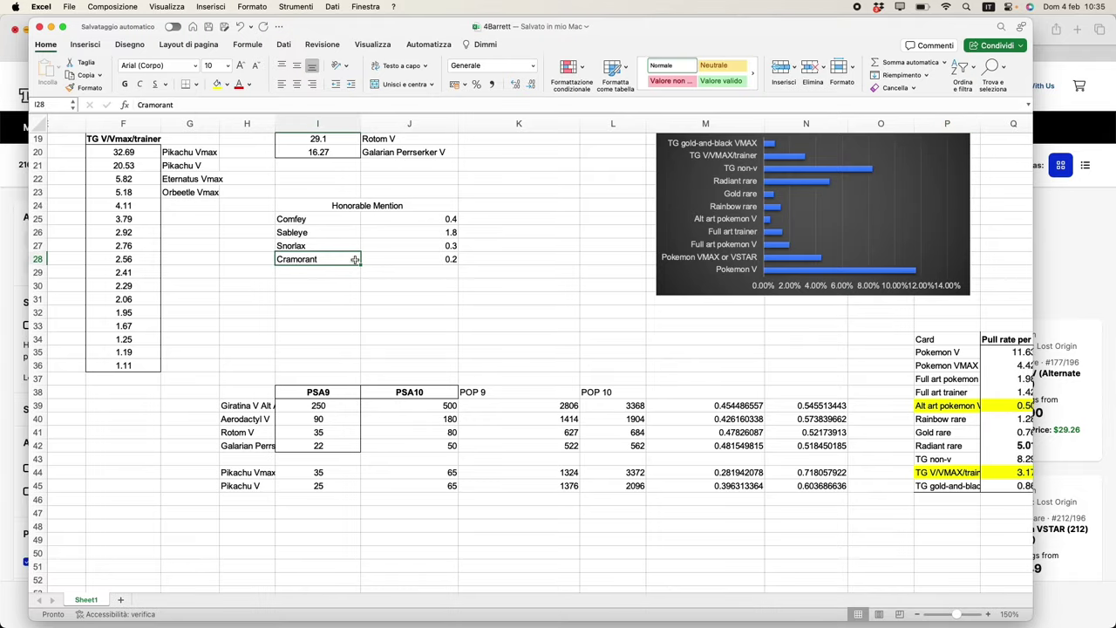
- Minimize the workbook window, switch to YouTube and look through the latest videos on the BarrettCollector channel
left_click(51, 27)
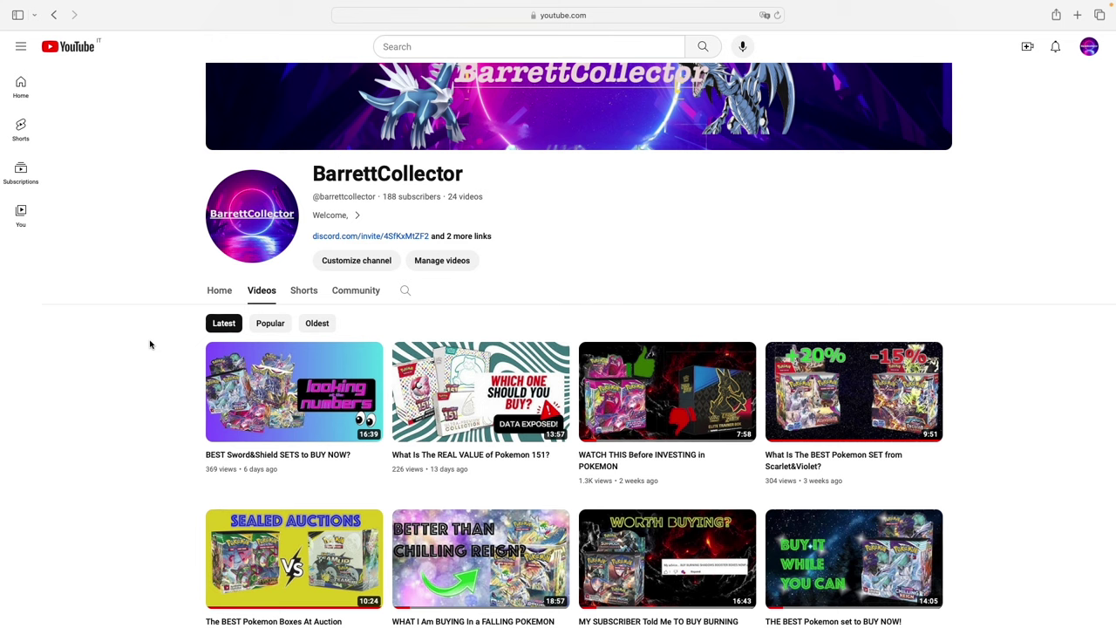
scroll(150, 344, "down", 2)
scroll(150, 345, "up", 2)
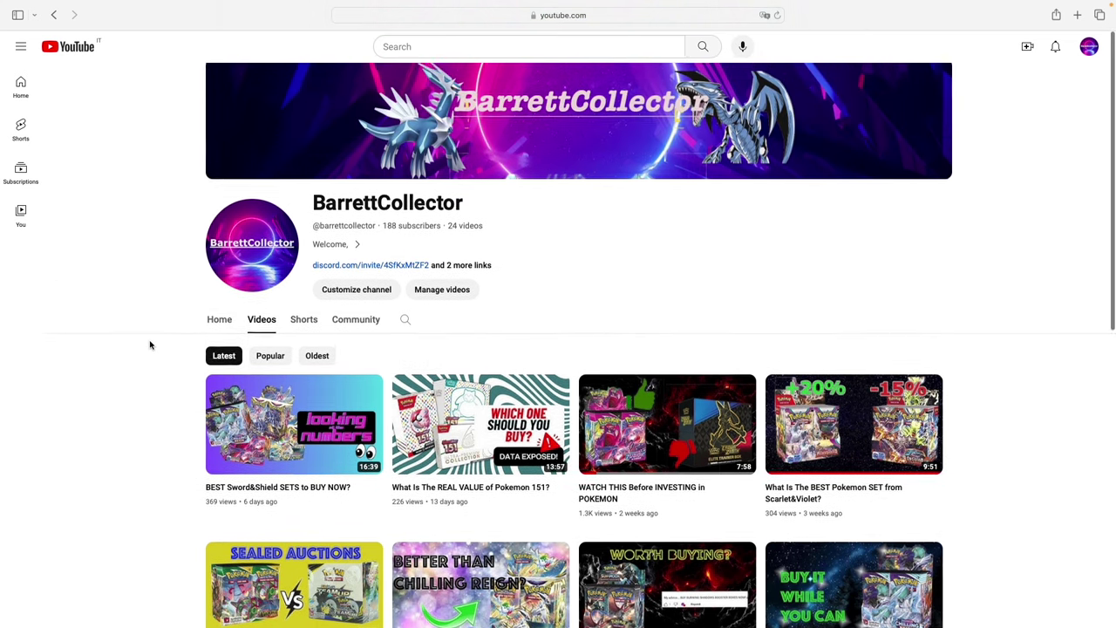
scroll(163, 347, "down", 5)
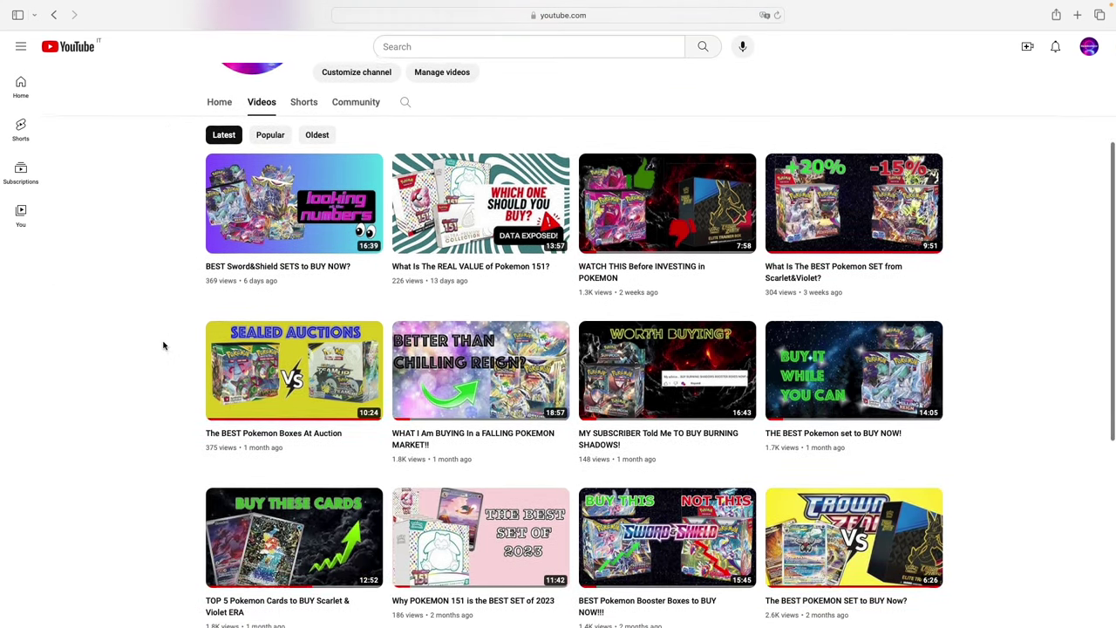
scroll(163, 346, "up", 5)
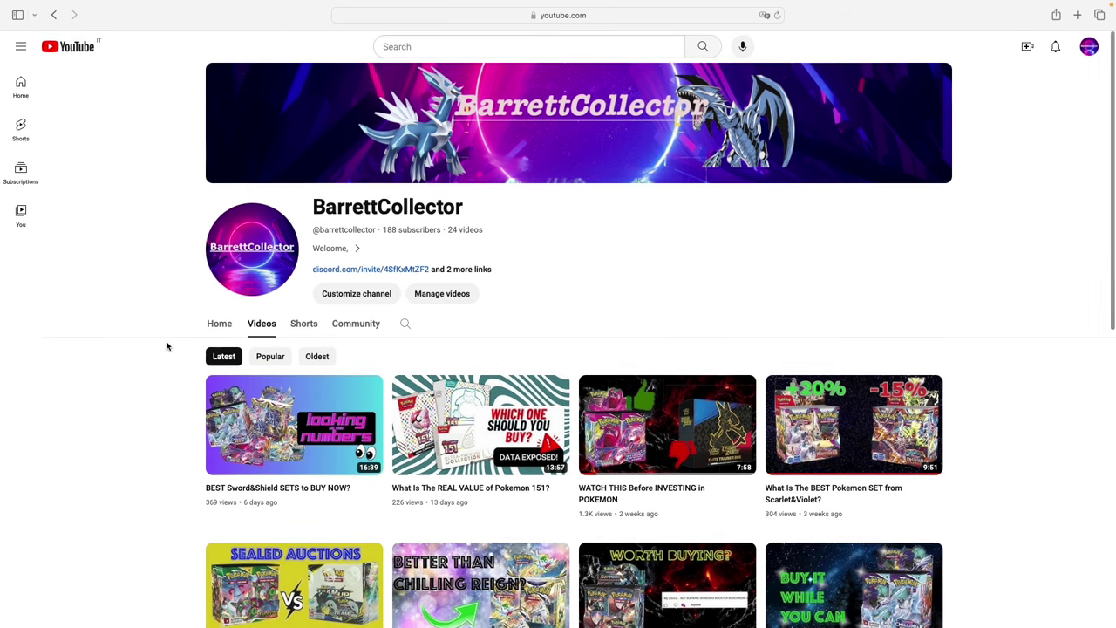